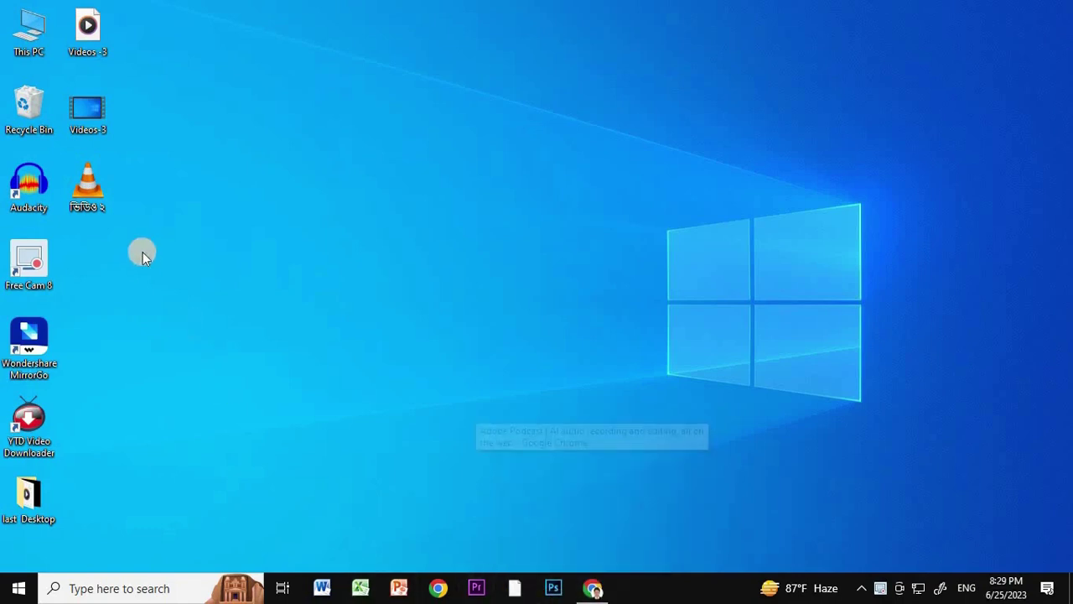
Refresh the desktop after selecting and deselecting all of its icons
{"action": "left_click", "coordinate": [156, 11]}
{"action": "left_click_drag", "start_coordinate": [156, 12], "coordinate": [36, 525]}
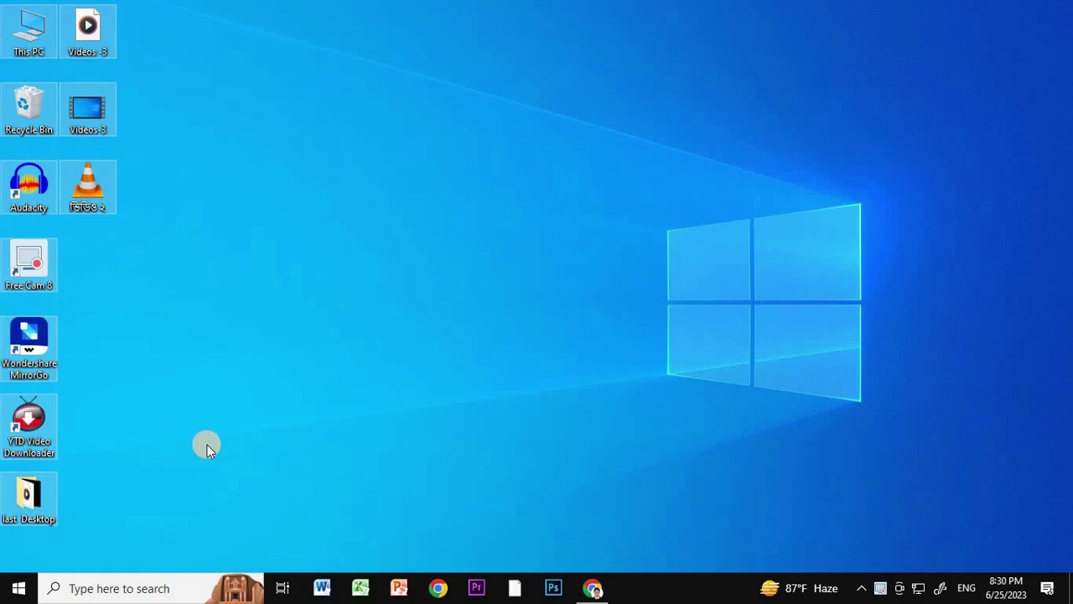
{"action": "left_click", "coordinate": [252, 388]}
{"action": "right_click", "coordinate": [231, 102]}
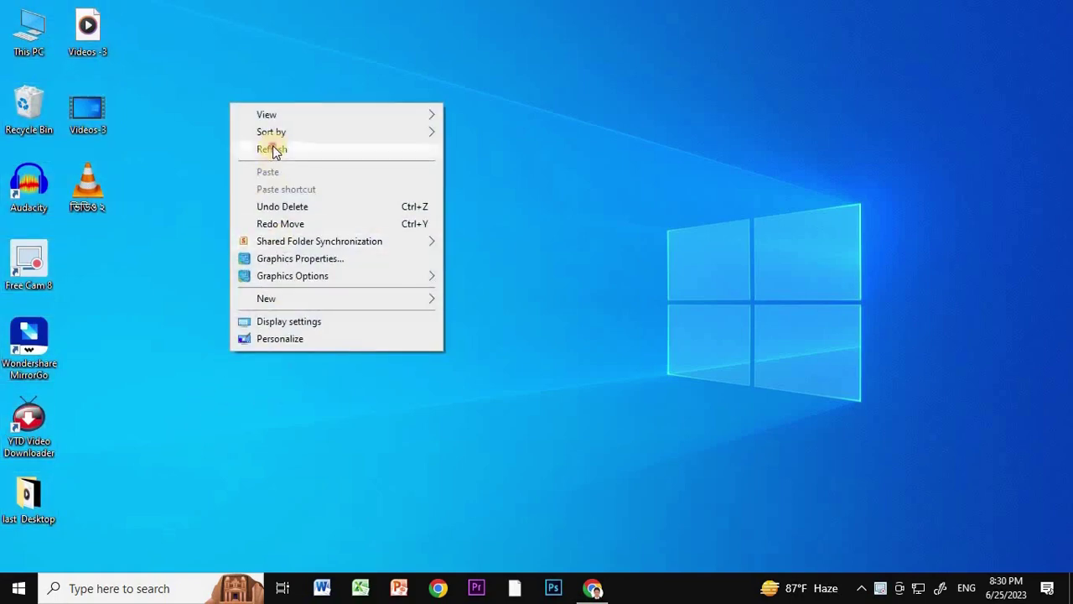
{"action": "left_click", "coordinate": [273, 149]}
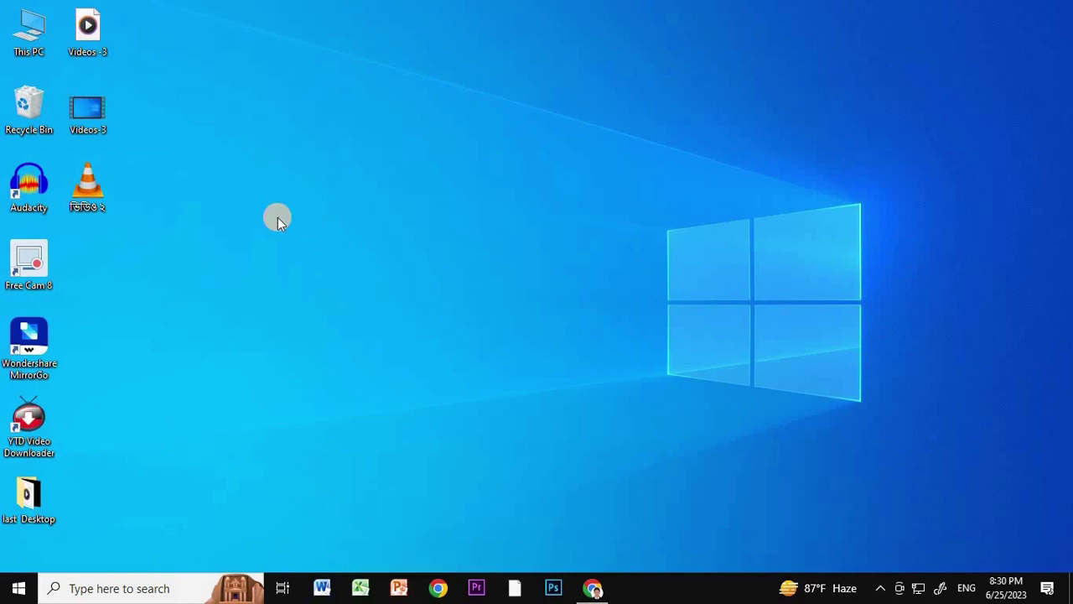
Examine the computer's available power options and close the list without choosing one
{"action": "left_click", "coordinate": [20, 589]}
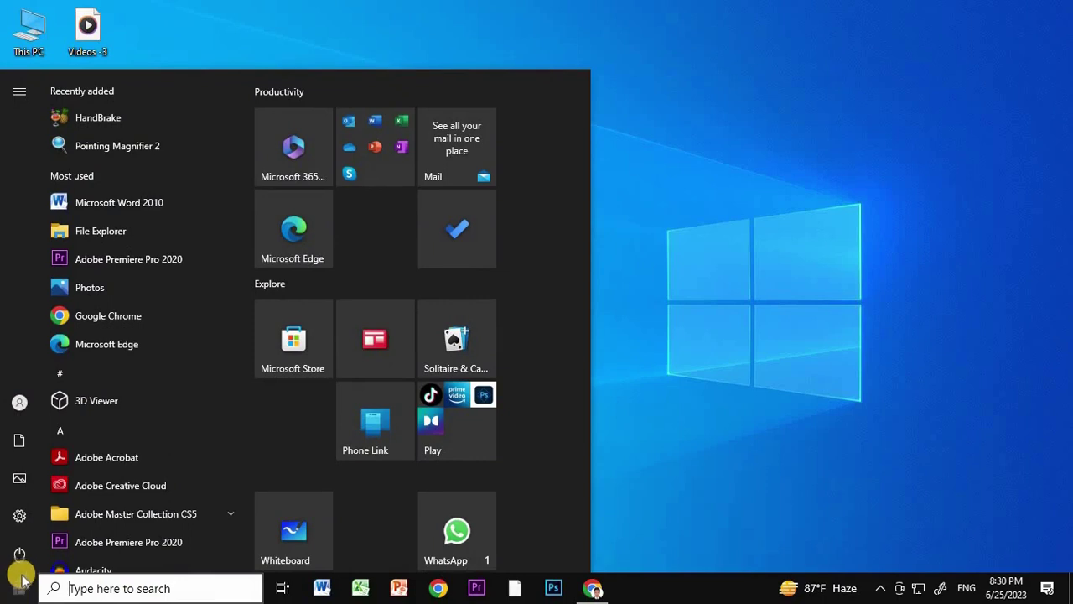
{"action": "mouse_move", "coordinate": [20, 557]}
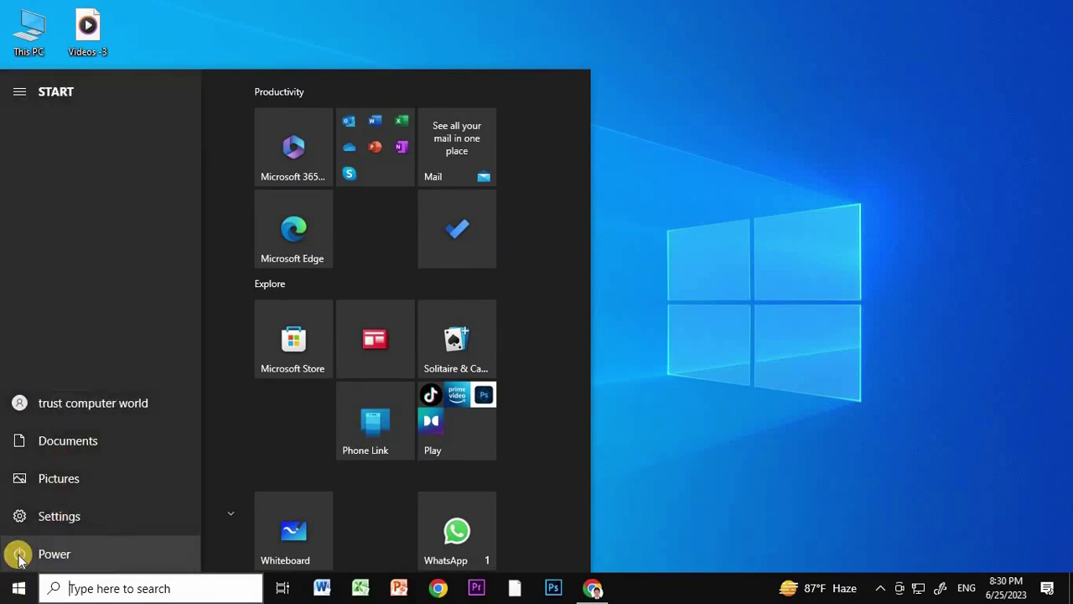
{"action": "left_click", "coordinate": [52, 555]}
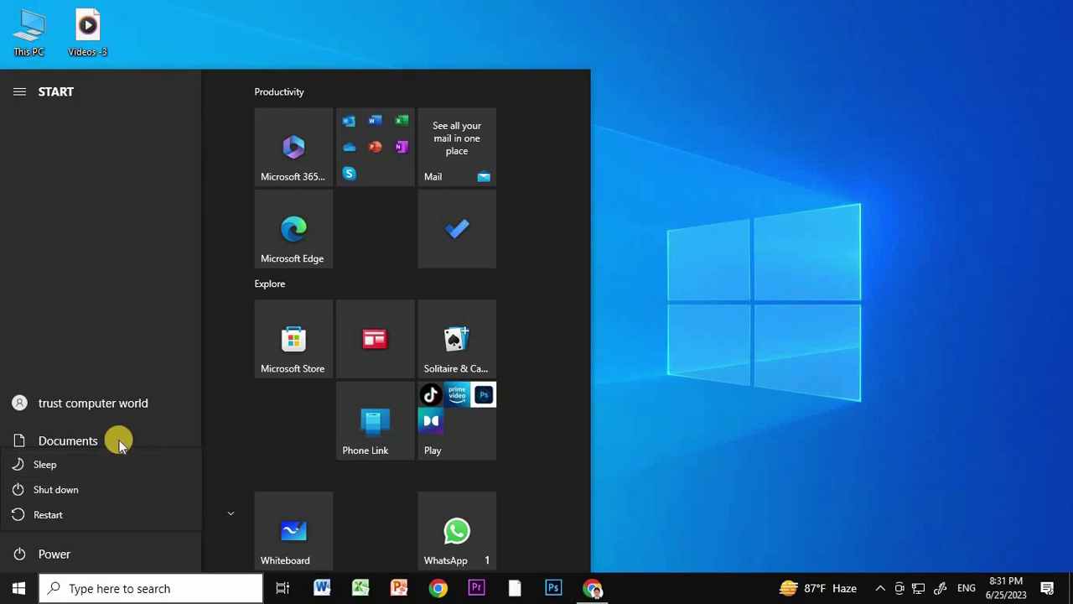
{"action": "left_click", "coordinate": [91, 445]}
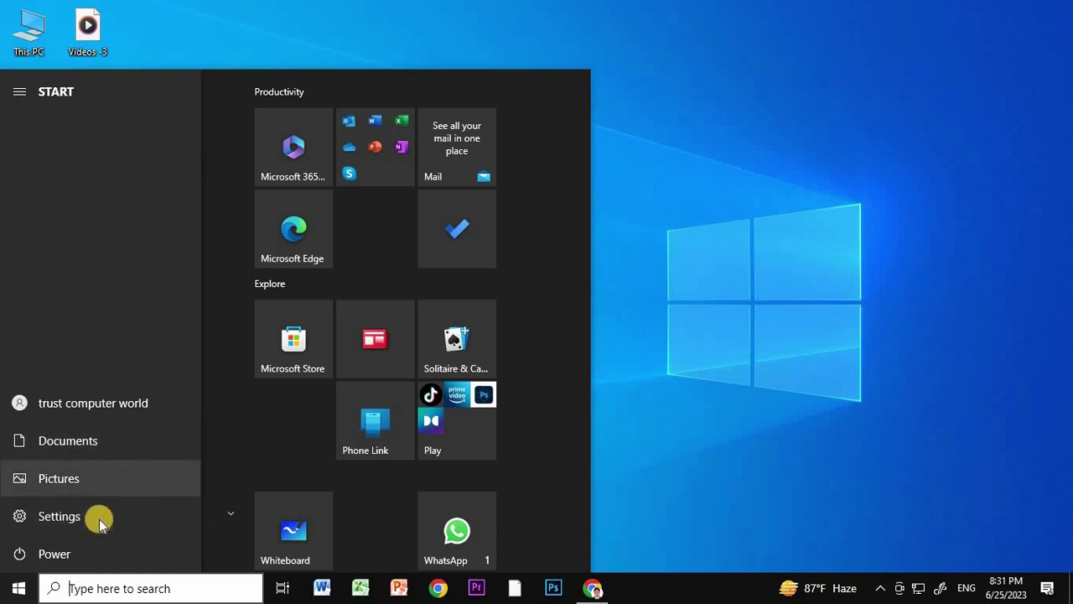
Open the Windows Time & Language settings to show the date and time options
{"action": "mouse_move", "coordinate": [17, 554]}
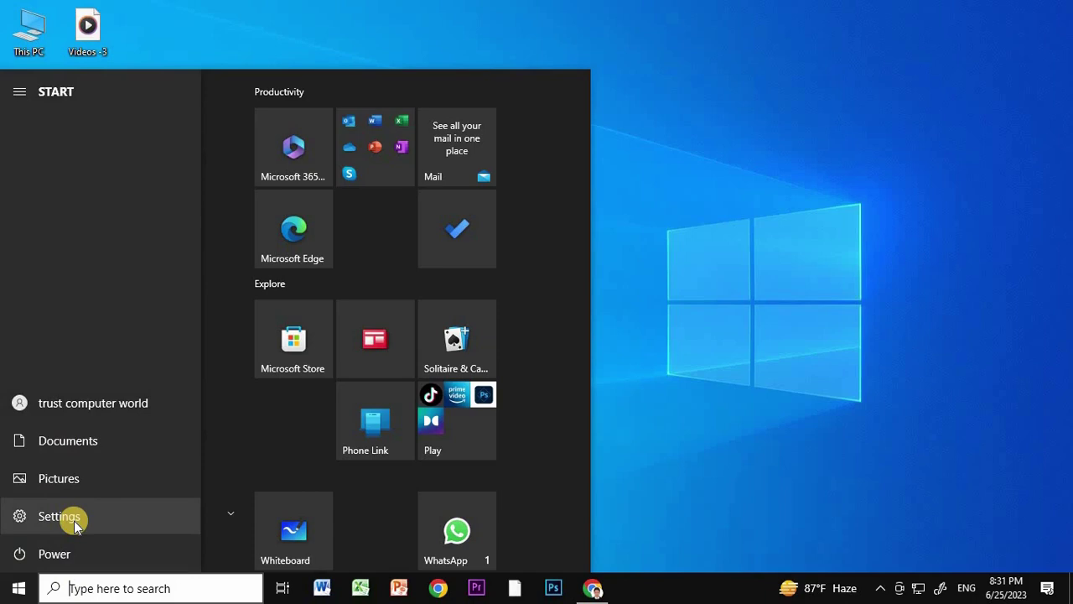
{"action": "left_click", "coordinate": [59, 516]}
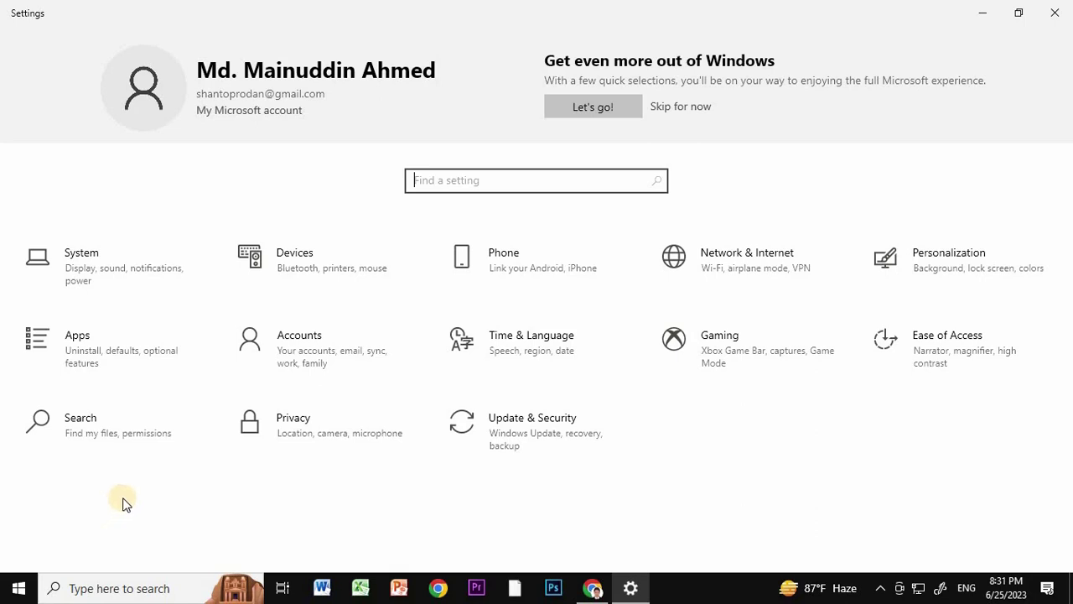
{"action": "left_click", "coordinate": [528, 337]}
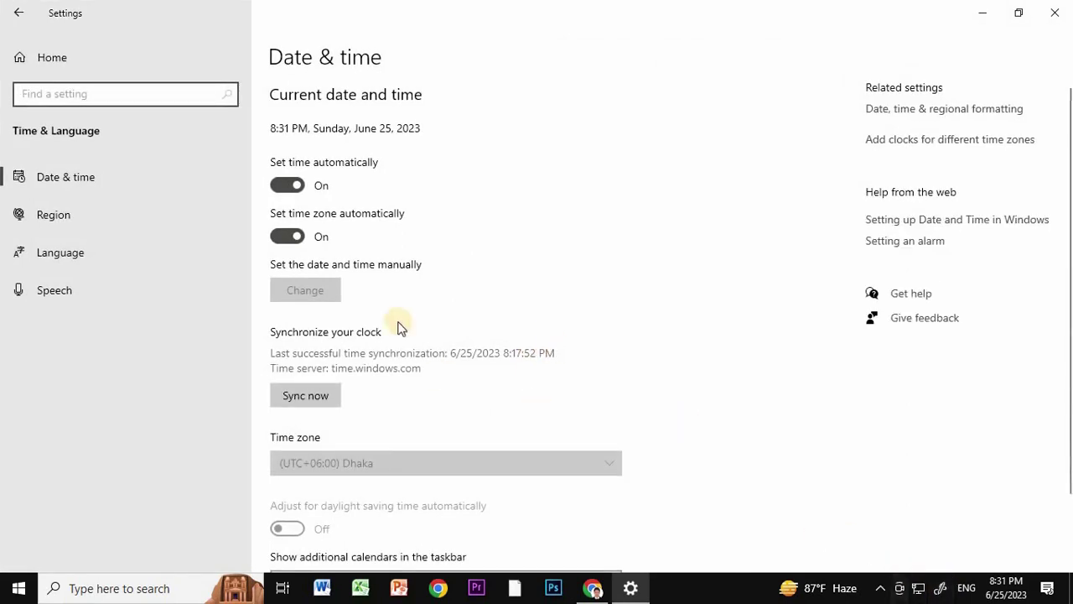
Switch the automatic time setting off and back on
{"action": "left_click", "coordinate": [274, 189]}
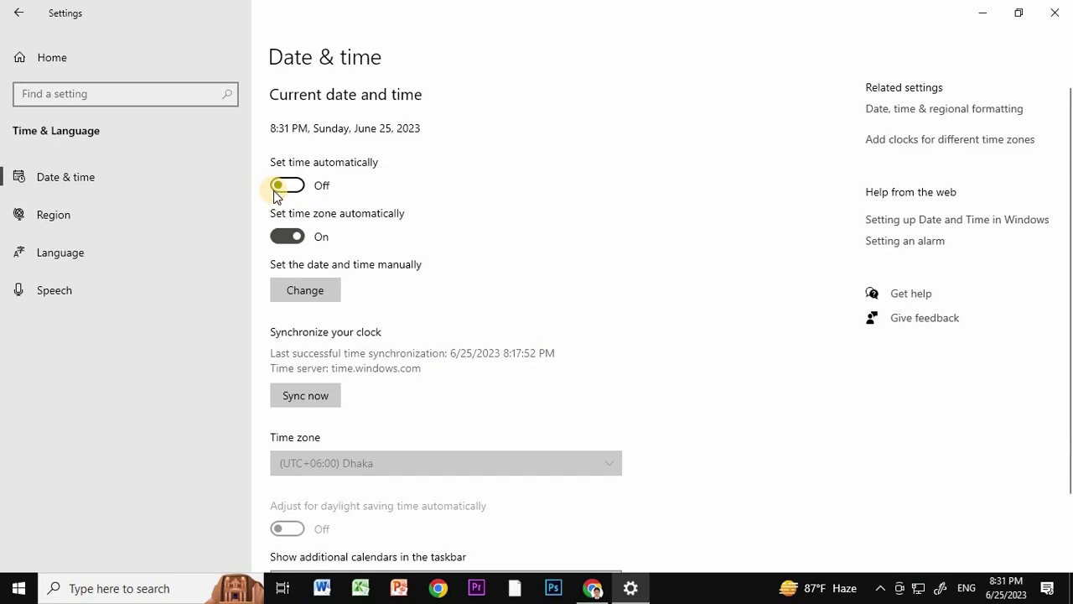
{"action": "left_click_drag", "start_coordinate": [287, 192], "coordinate": [313, 188]}
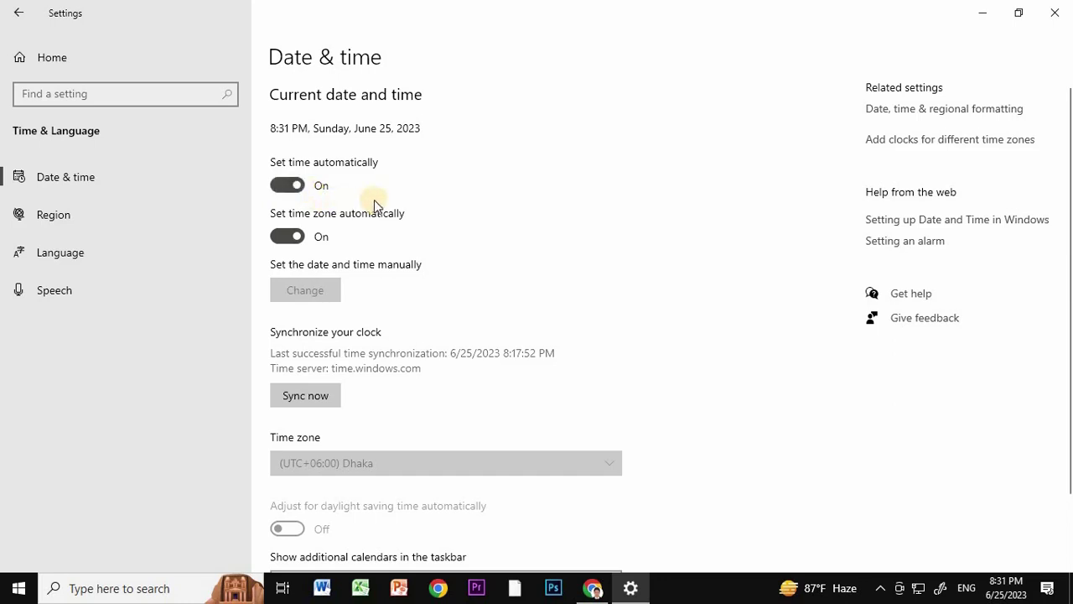
{"action": "left_click_drag", "start_coordinate": [293, 237], "coordinate": [325, 237]}
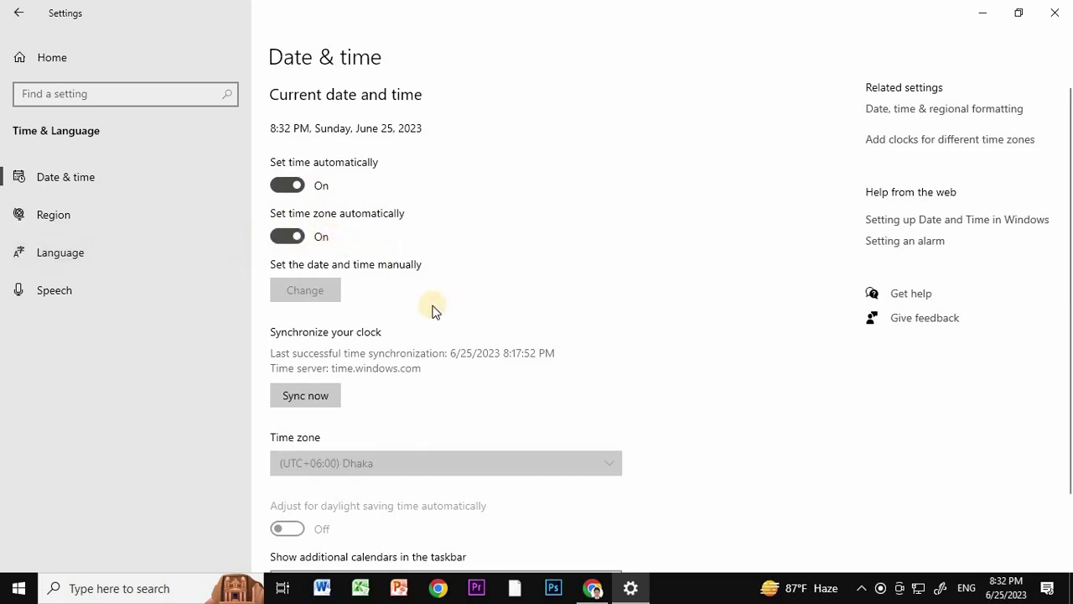
{"action": "scroll", "coordinate": [400, 331], "scroll_direction": "down", "scroll_amount": 2}
{"action": "scroll", "coordinate": [391, 323], "scroll_direction": "up", "scroll_amount": 2}
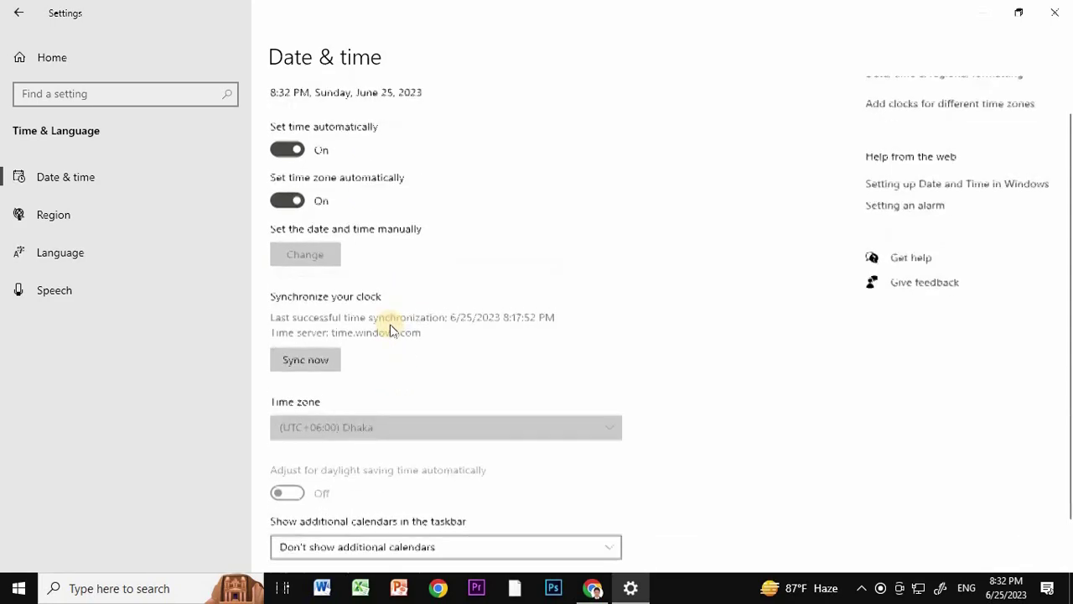
Turn off automatic time and automatic time zone, and choose (UTC+06:00) Dhaka as the time zone
{"action": "left_click", "coordinate": [285, 185]}
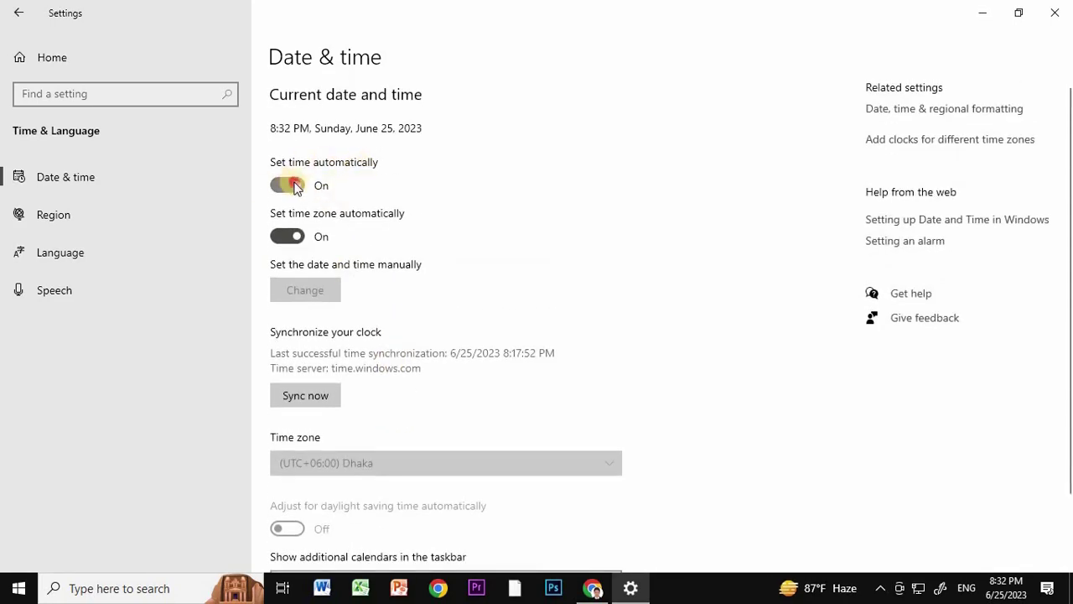
{"action": "scroll", "coordinate": [392, 339], "scroll_direction": "down", "scroll_amount": 2}
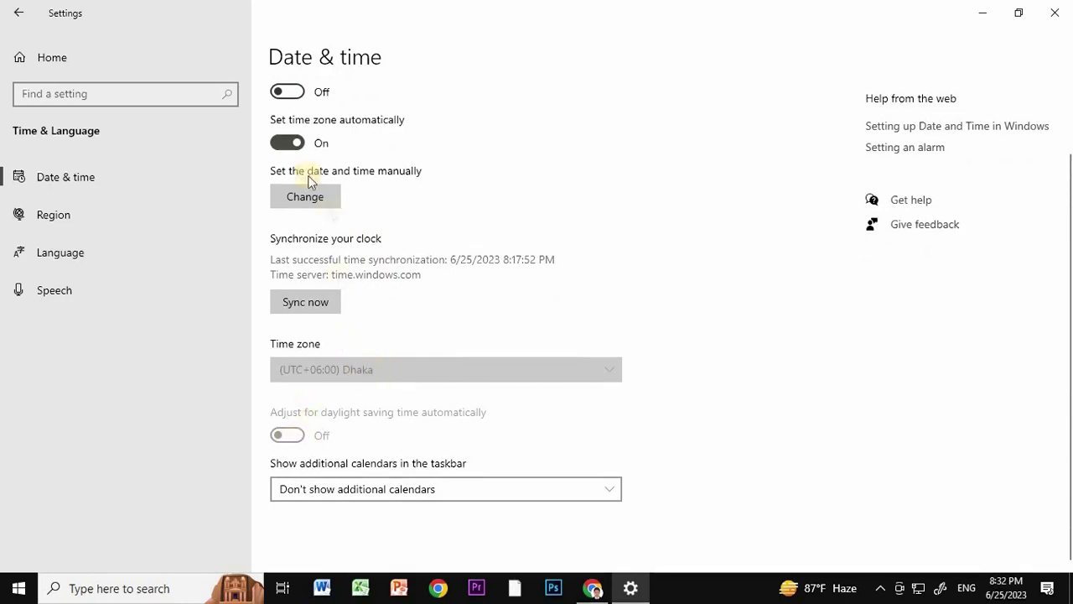
{"action": "left_click", "coordinate": [294, 144]}
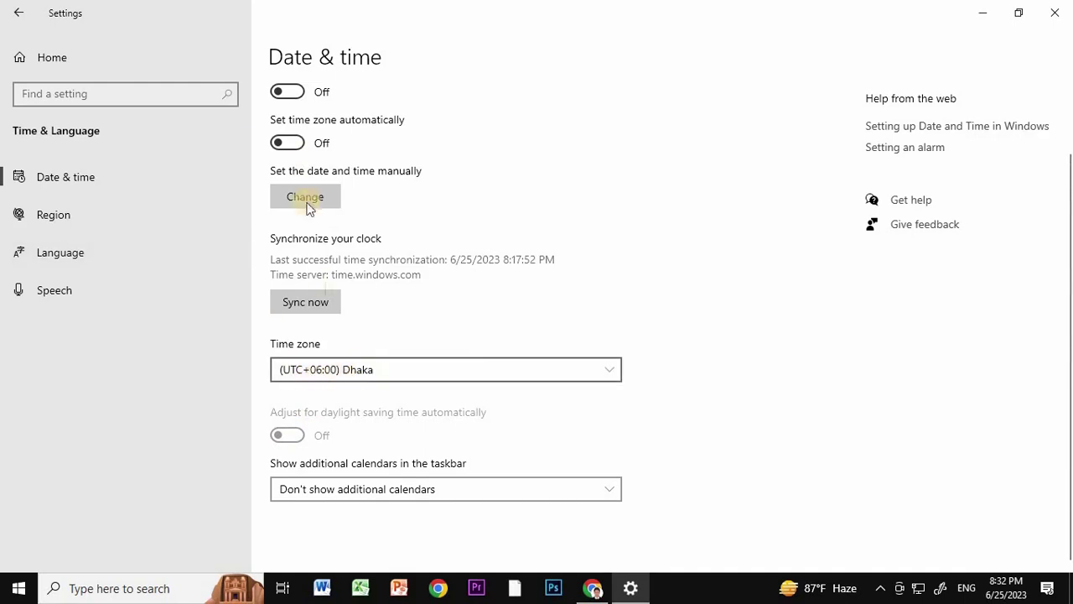
{"action": "scroll", "coordinate": [315, 134], "scroll_direction": "up", "scroll_amount": 2}
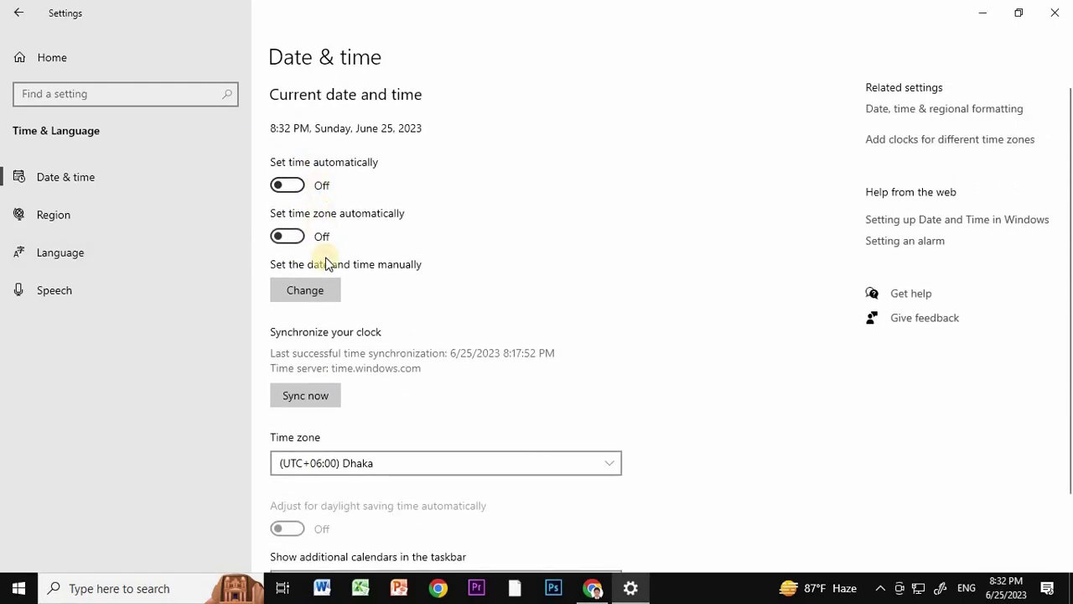
{"action": "scroll", "coordinate": [386, 360], "scroll_direction": "down", "scroll_amount": 2}
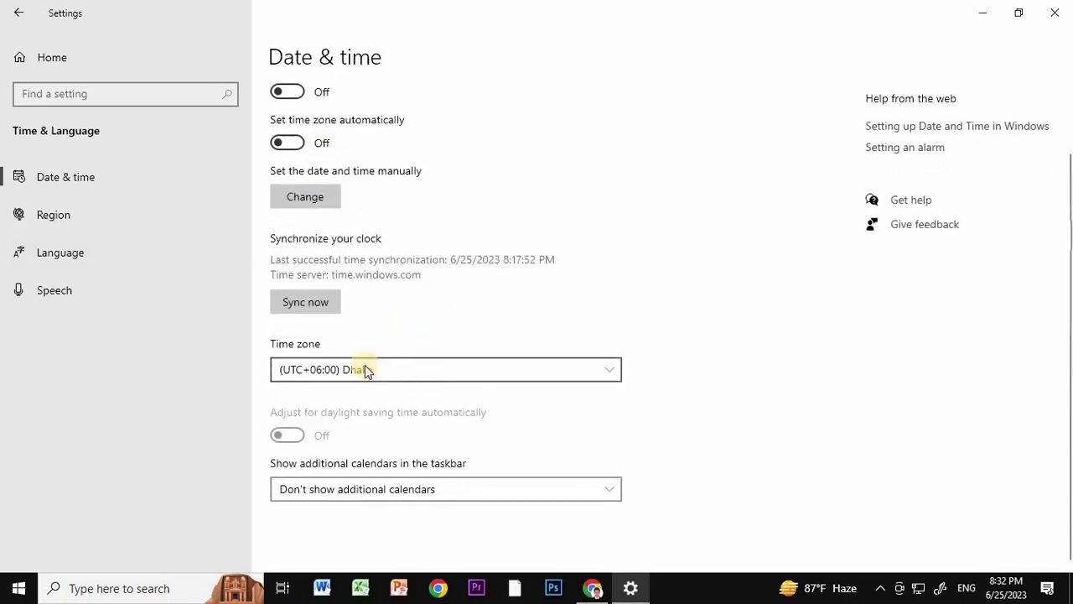
{"action": "left_click", "coordinate": [513, 372]}
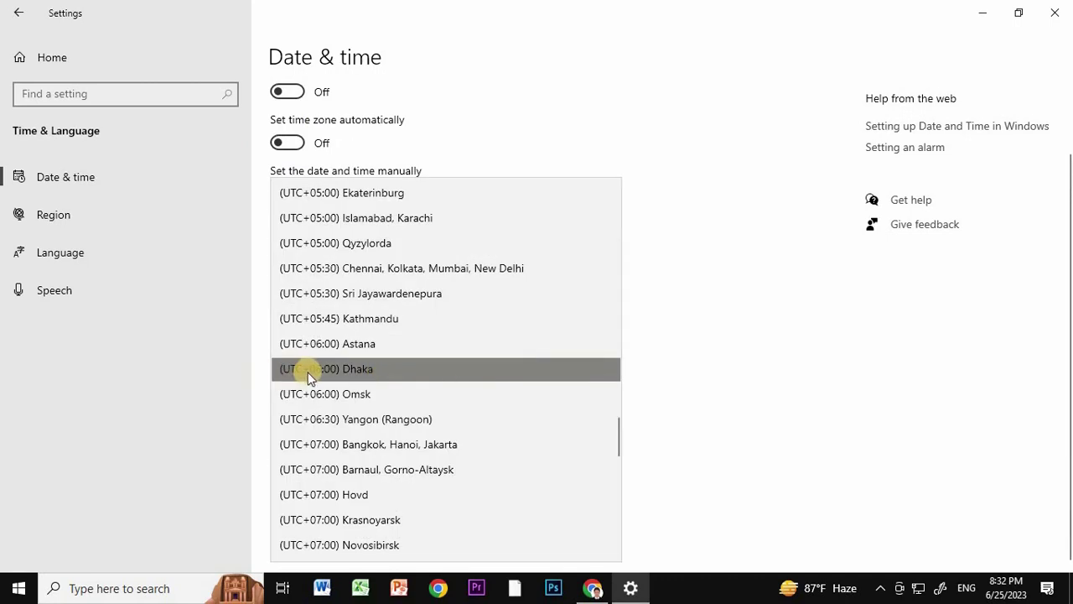
{"action": "left_click", "coordinate": [387, 370]}
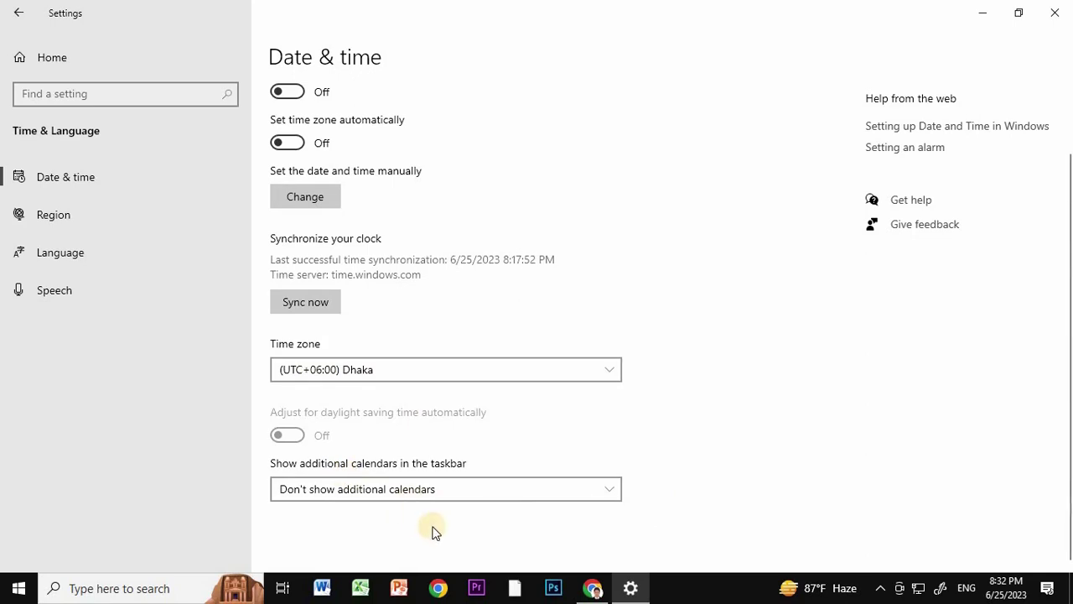
Turn on both automatic time setting and automatic time zone setting
{"action": "scroll", "coordinate": [377, 440], "scroll_direction": "up", "scroll_amount": 2}
{"action": "scroll", "coordinate": [366, 386], "scroll_direction": "down", "scroll_amount": 2}
{"action": "scroll", "coordinate": [373, 358], "scroll_direction": "up", "scroll_amount": 2}
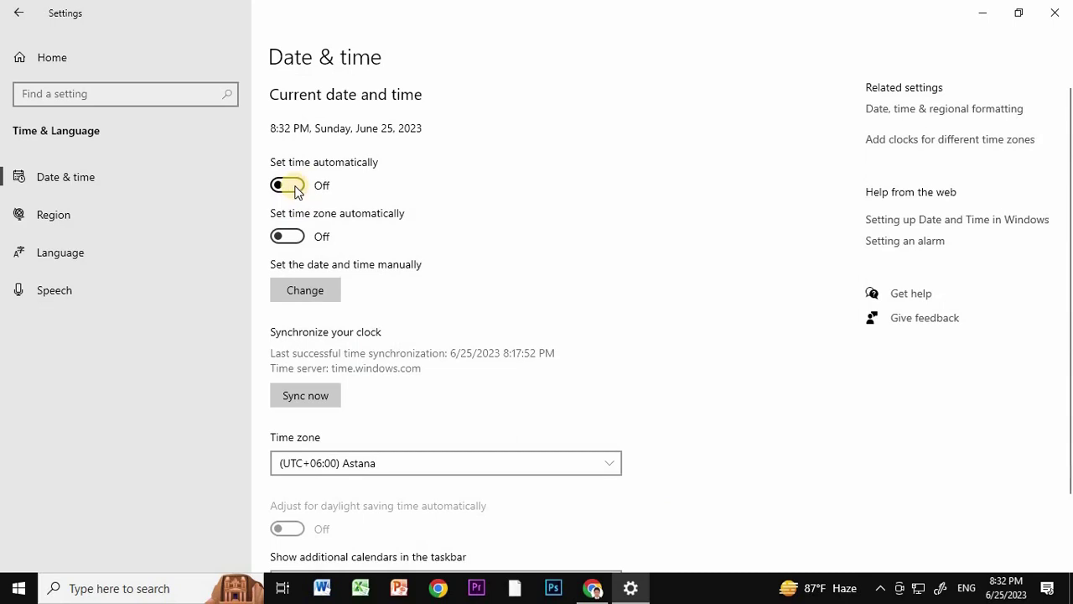
{"action": "left_click", "coordinate": [287, 185]}
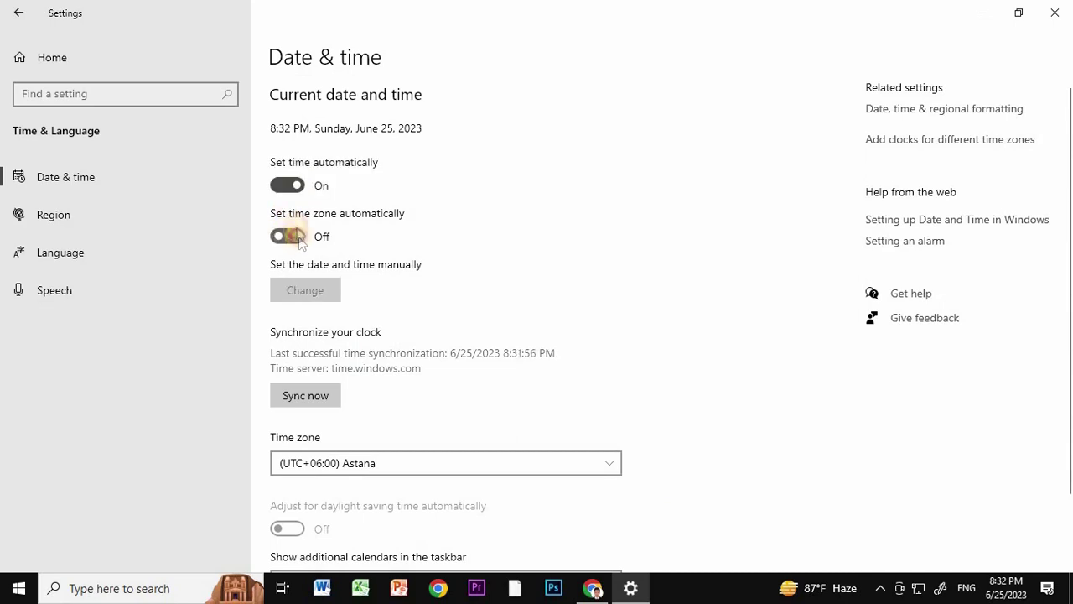
{"action": "left_click", "coordinate": [314, 239]}
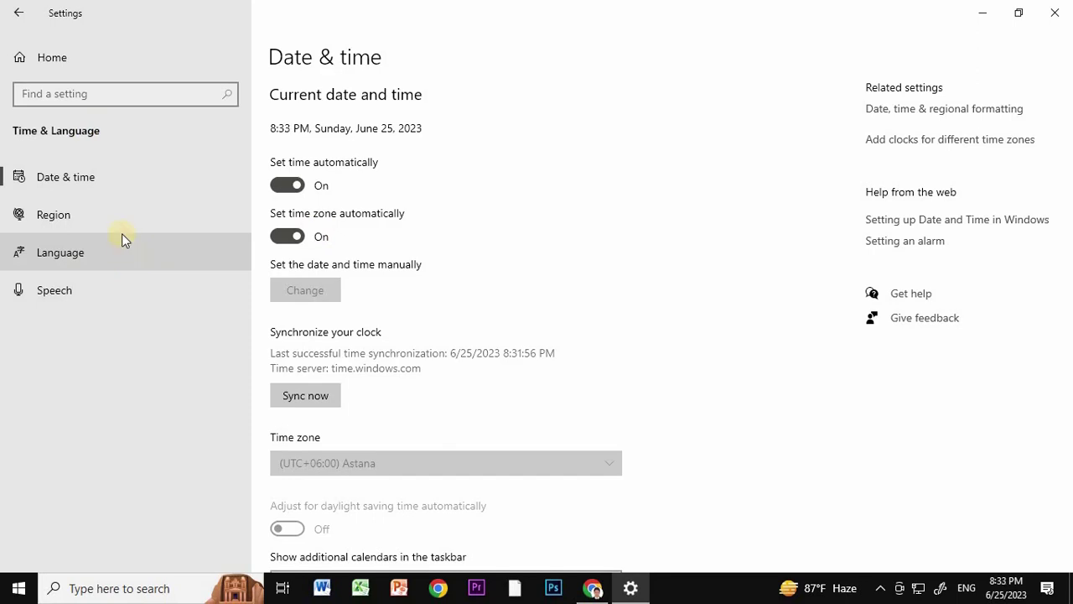
Go to the language settings and choose English (United States) as the Windows display language
{"action": "left_click", "coordinate": [119, 255]}
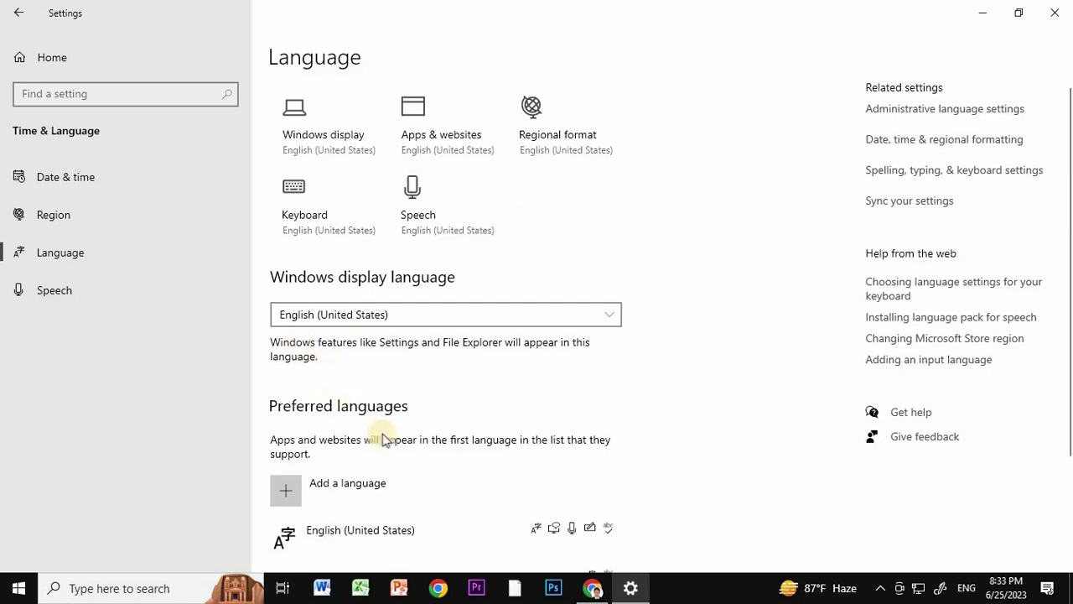
{"action": "scroll", "coordinate": [503, 352], "scroll_direction": "down", "scroll_amount": 2}
{"action": "left_click", "coordinate": [612, 231]}
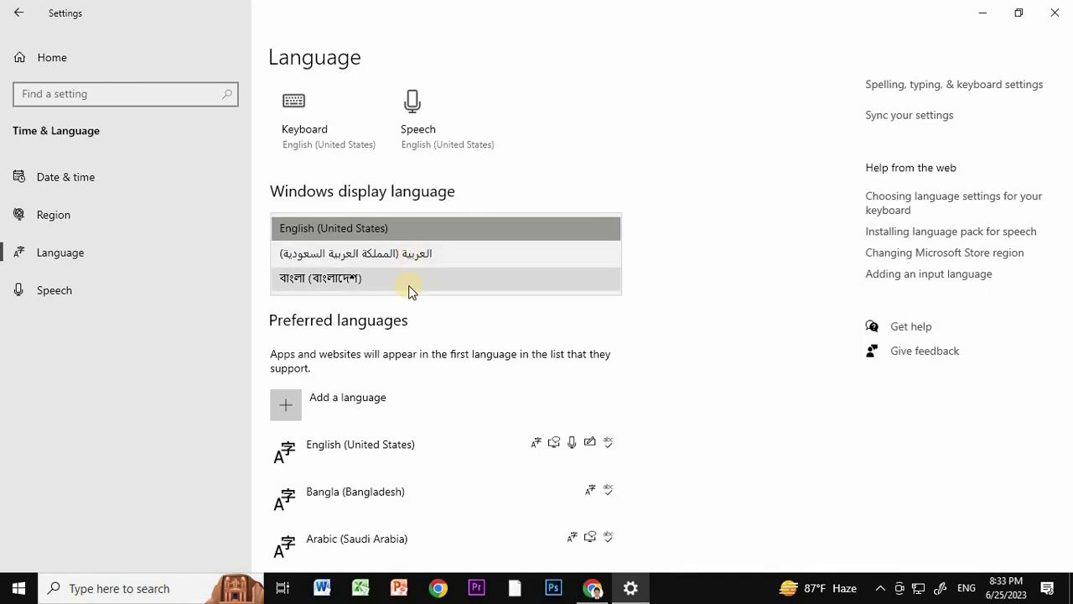
{"action": "left_click", "coordinate": [431, 225]}
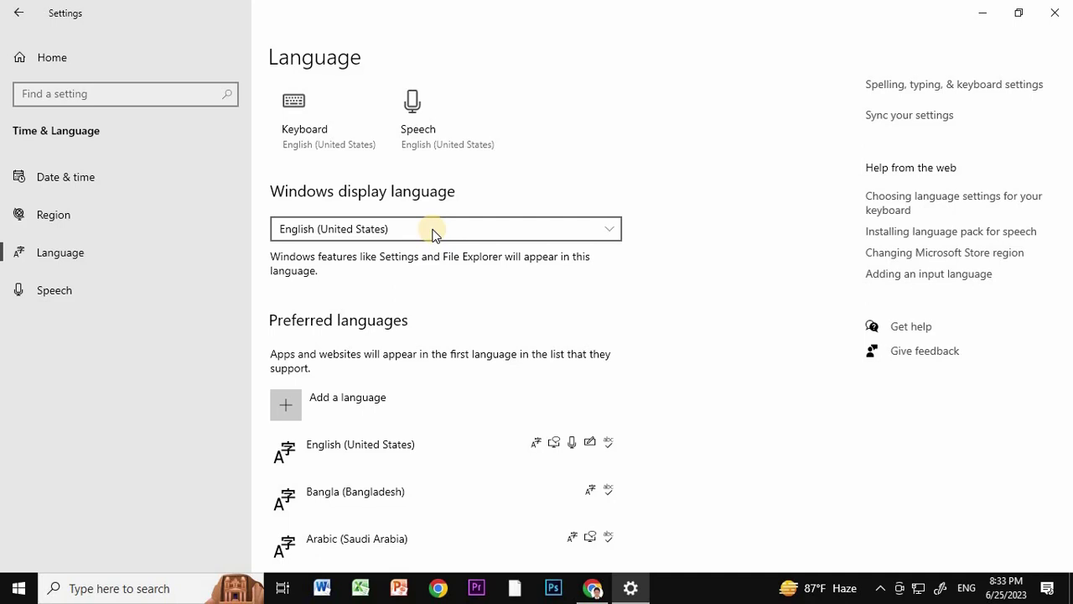
Browse the languages available to install from Afrikaans to Belarusian, cancel without adding one, and close the settings window
{"action": "left_click", "coordinate": [319, 405]}
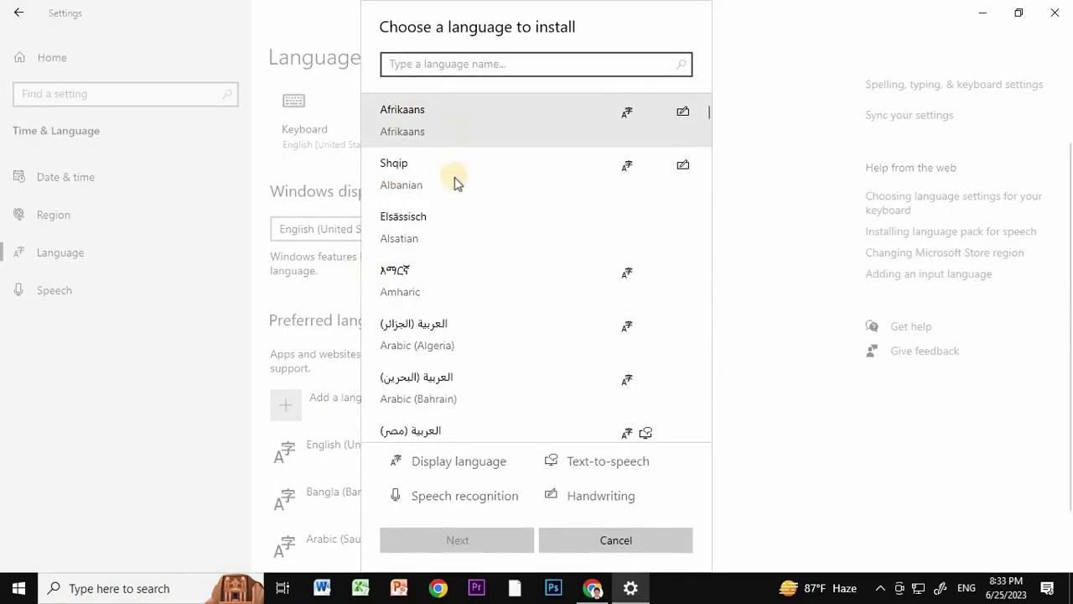
{"action": "scroll", "coordinate": [452, 177], "scroll_direction": "down", "scroll_amount": 2}
{"action": "scroll", "coordinate": [485, 306], "scroll_direction": "down", "scroll_amount": 7}
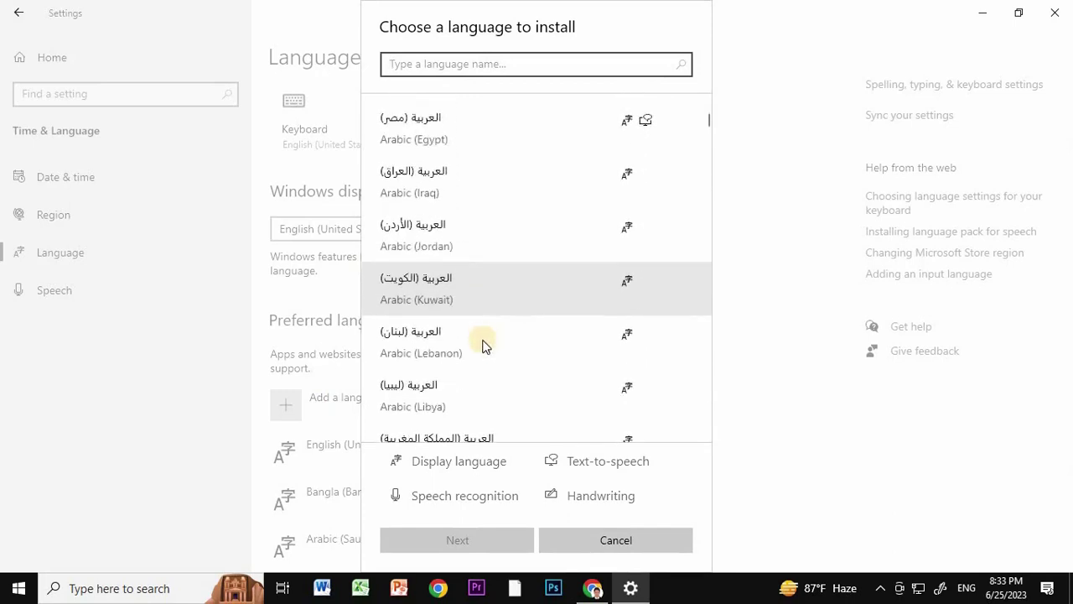
{"action": "scroll", "coordinate": [483, 349], "scroll_direction": "down", "scroll_amount": 8}
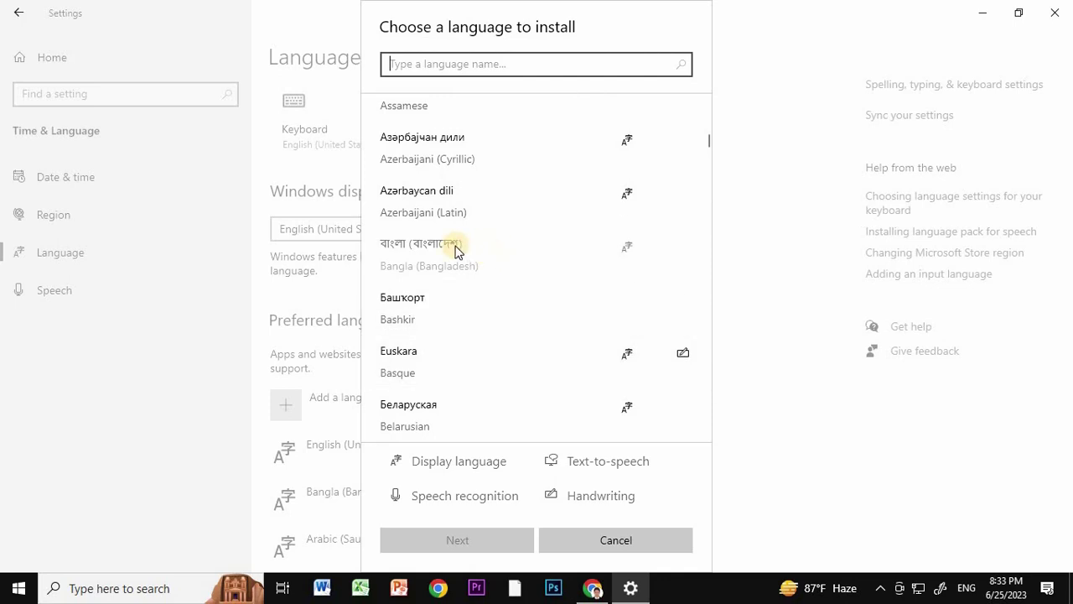
{"action": "scroll", "coordinate": [473, 251], "scroll_direction": "up", "scroll_amount": 2}
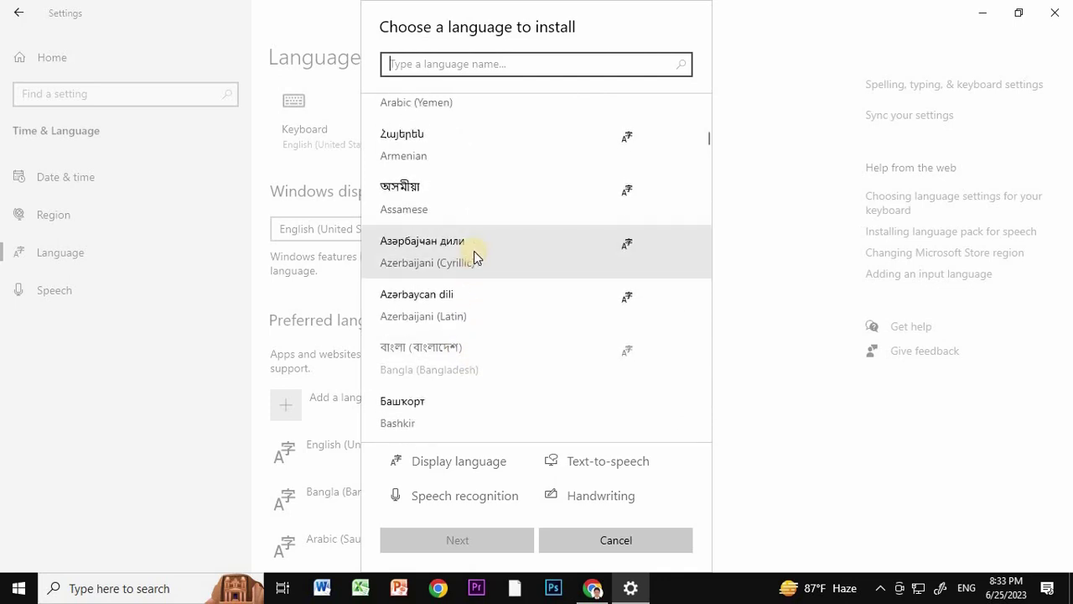
{"action": "scroll", "coordinate": [474, 253], "scroll_direction": "up", "scroll_amount": 3}
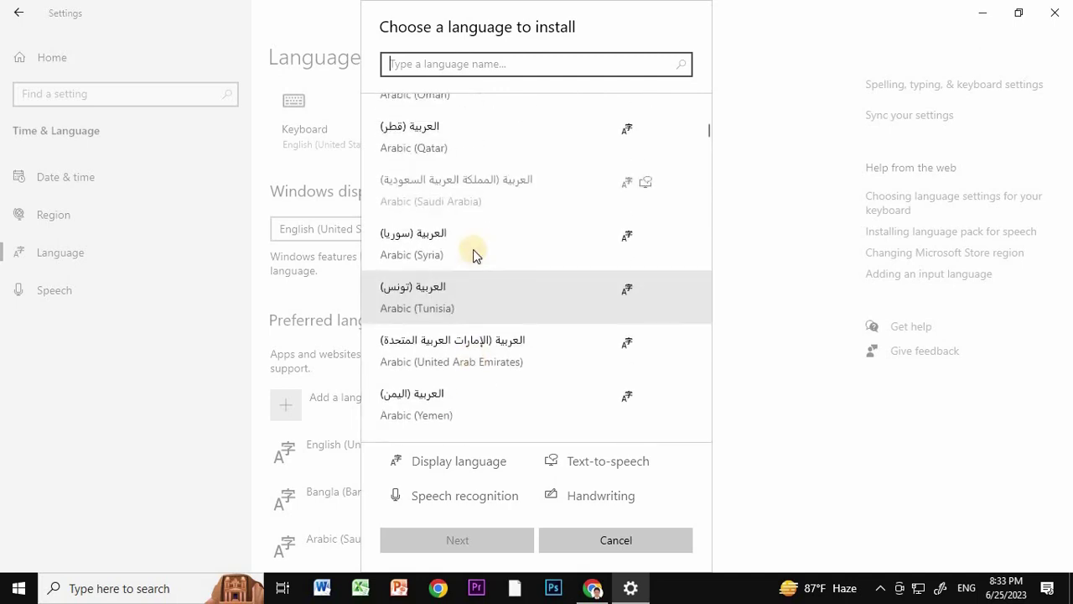
{"action": "scroll", "coordinate": [473, 252], "scroll_direction": "up", "scroll_amount": 1}
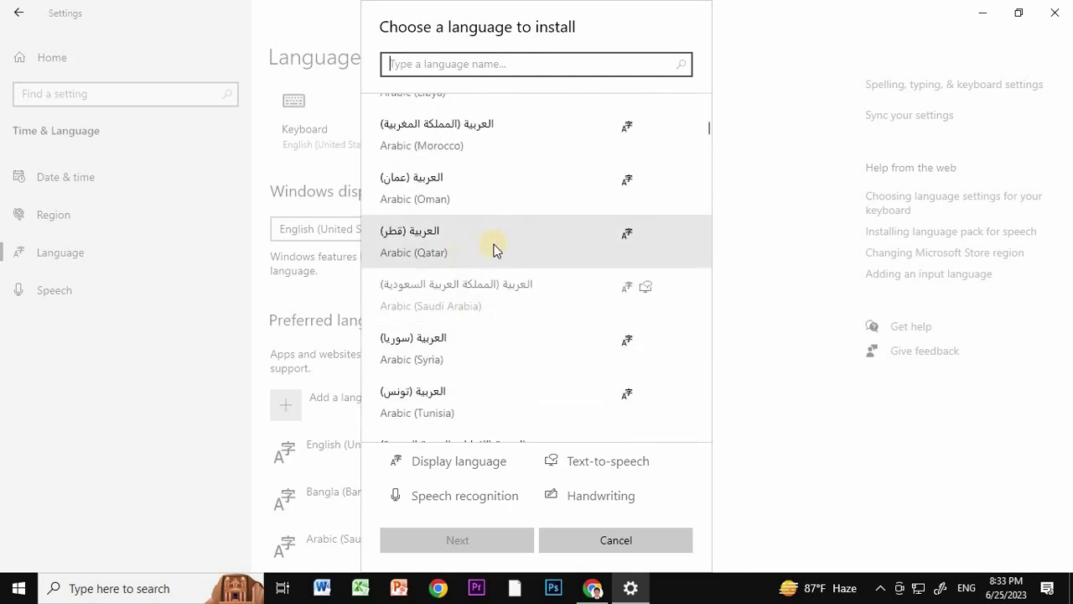
{"action": "scroll", "coordinate": [494, 250], "scroll_direction": "up", "scroll_amount": 2}
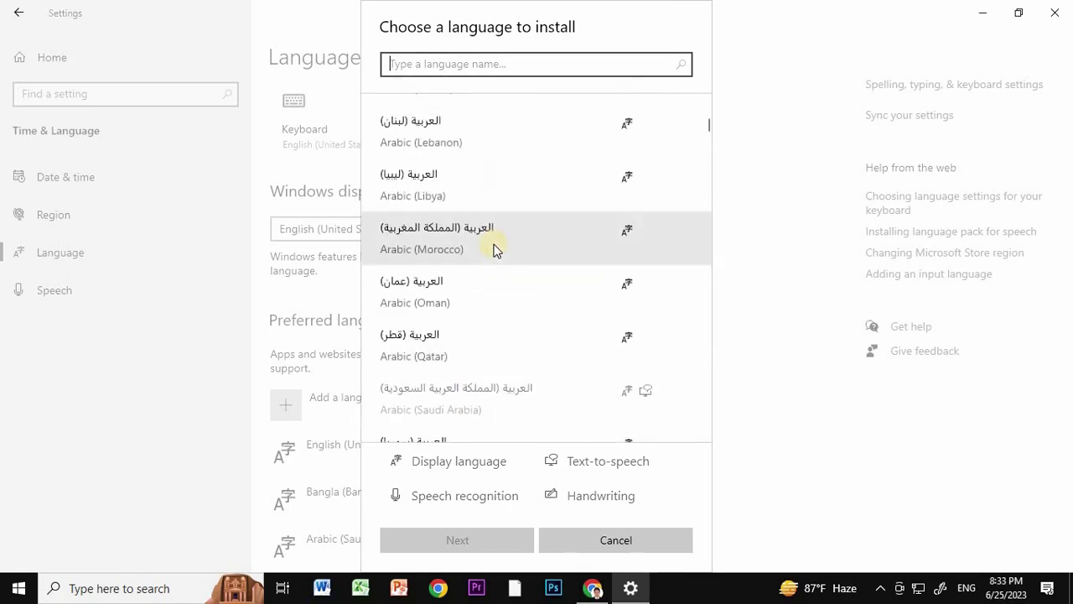
{"action": "scroll", "coordinate": [495, 250], "scroll_direction": "up", "scroll_amount": 5}
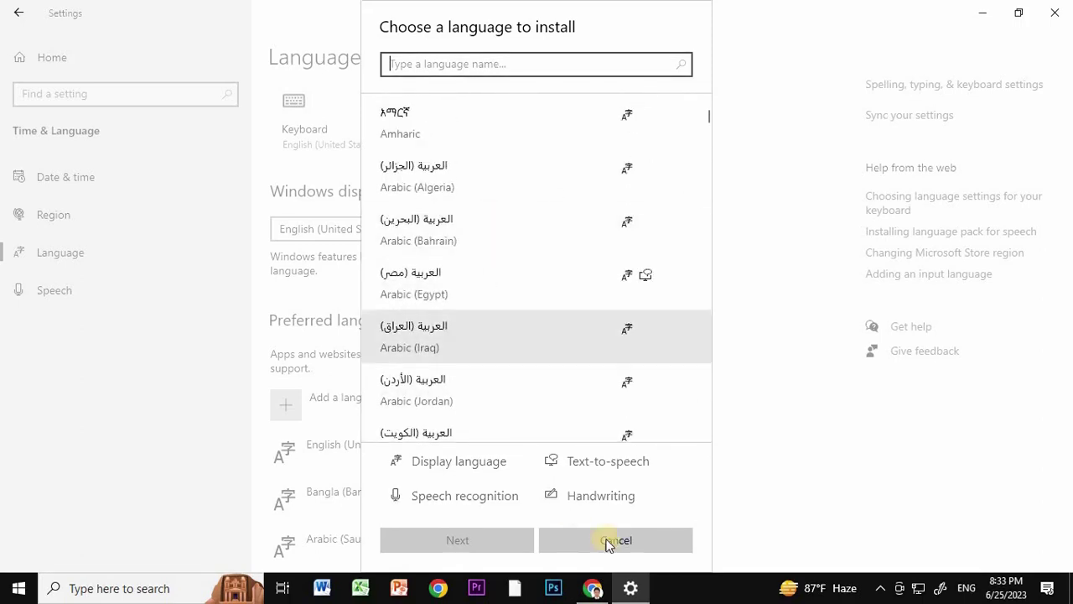
{"action": "left_click", "coordinate": [638, 542]}
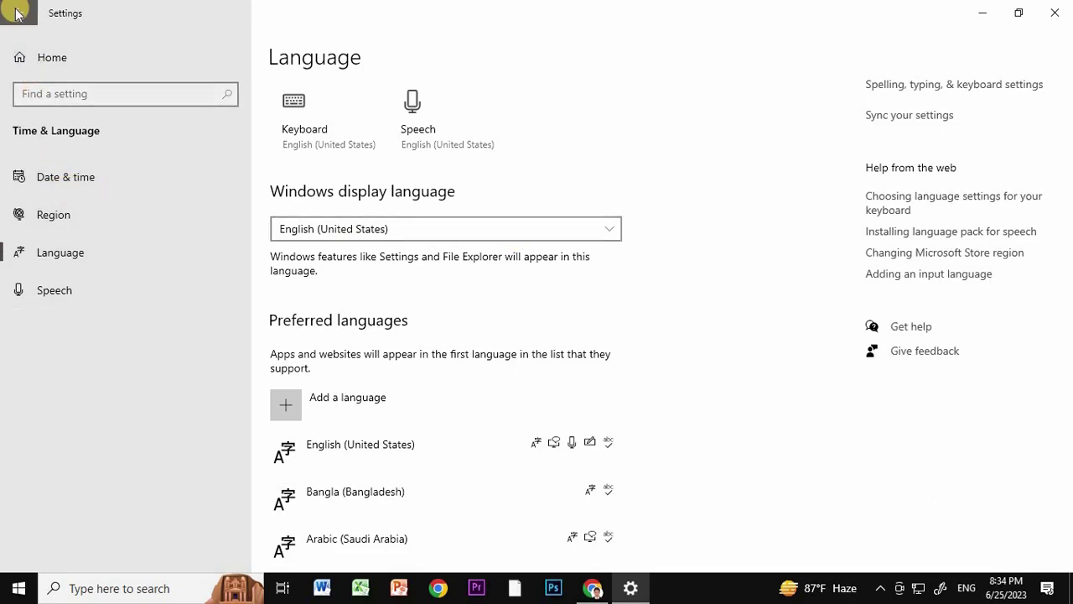
{"action": "left_click", "coordinate": [1058, 13]}
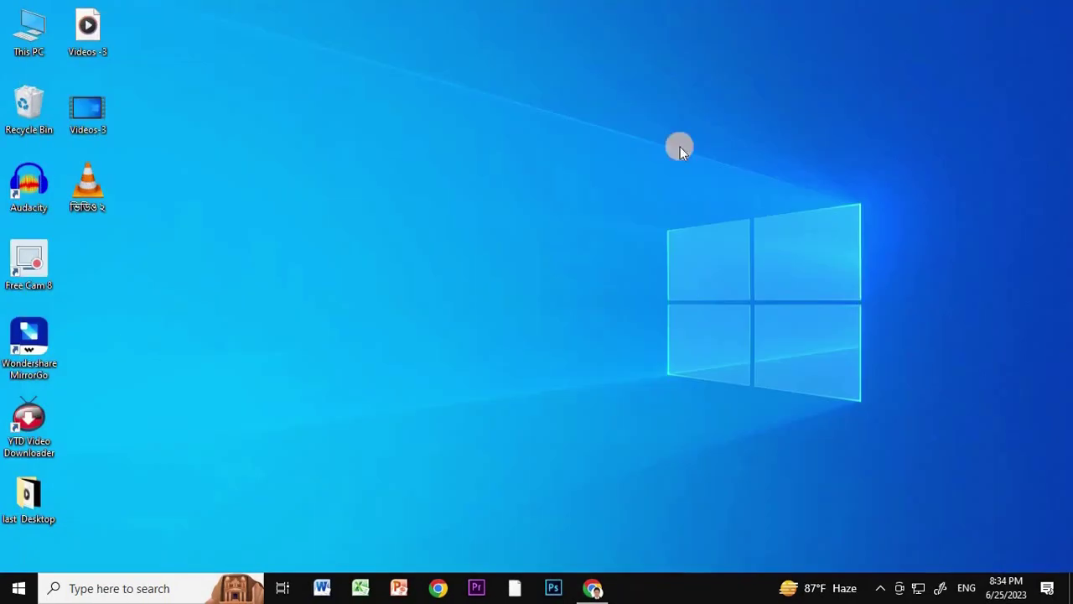
Open the Pictures folder from the Start menu and maximize its window
{"action": "left_click", "coordinate": [20, 590]}
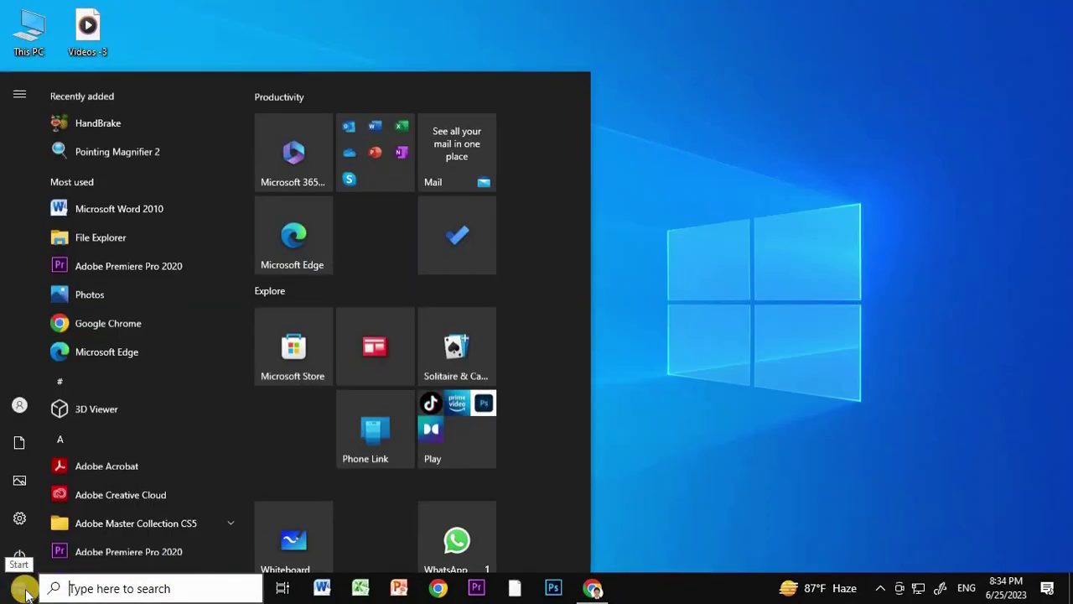
{"action": "mouse_move", "coordinate": [20, 559]}
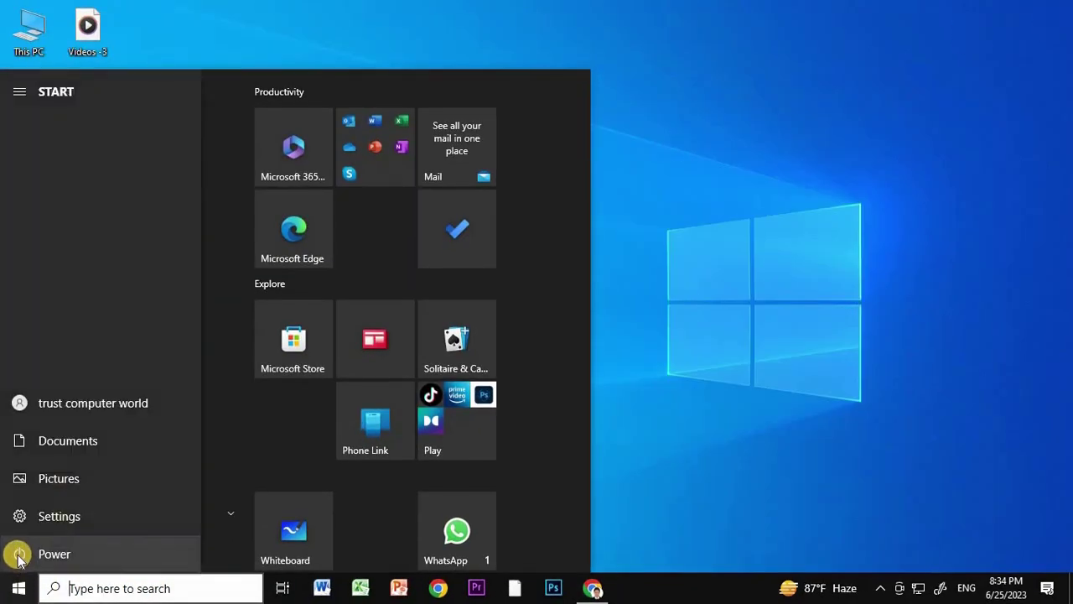
{"action": "left_click", "coordinate": [52, 488]}
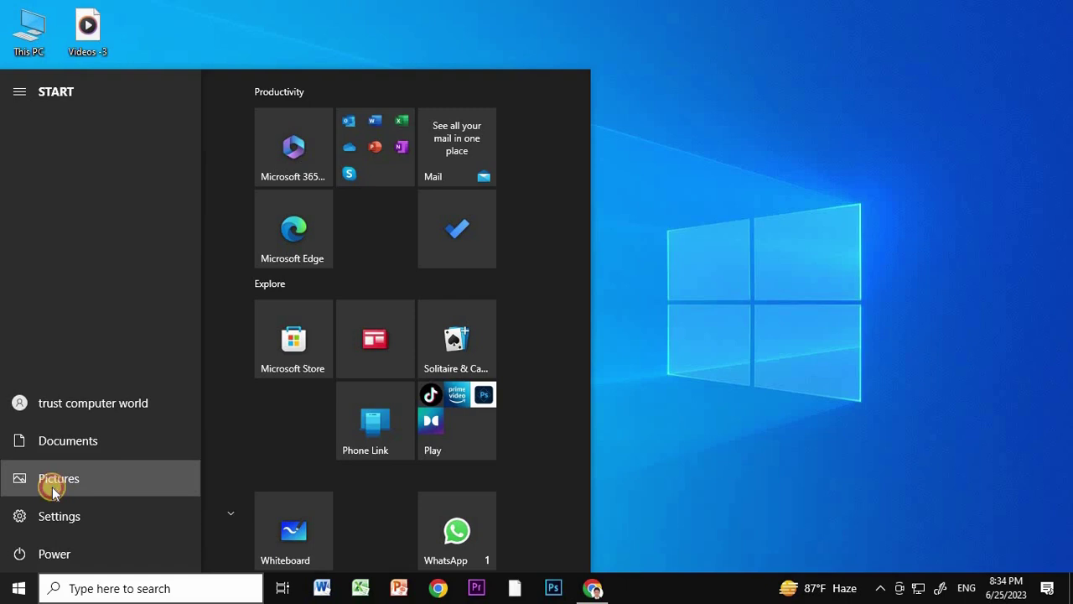
{"action": "left_click", "coordinate": [52, 488]}
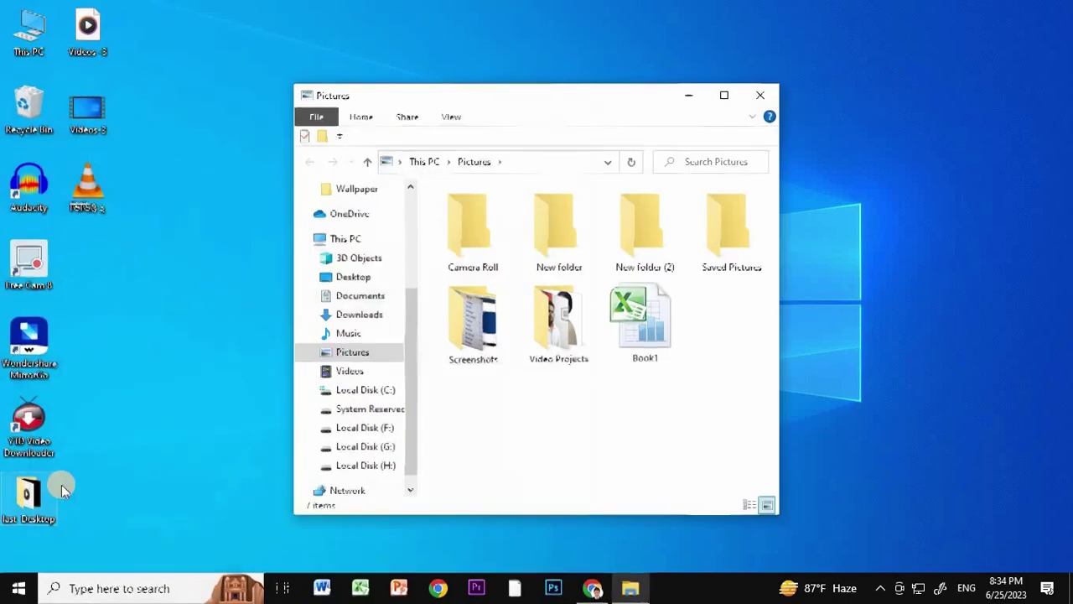
{"action": "left_click", "coordinate": [724, 94]}
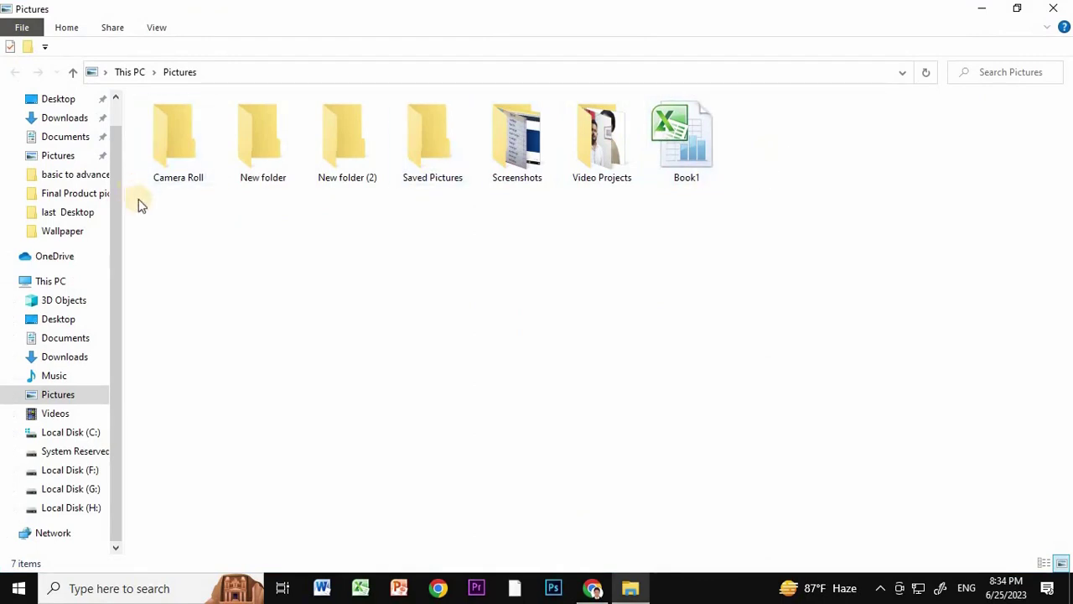
Look inside the Camera Roll, Screenshots and Video Projects folders in turn, and close the window
{"action": "double_click", "coordinate": [174, 151]}
{"action": "left_click", "coordinate": [15, 72]}
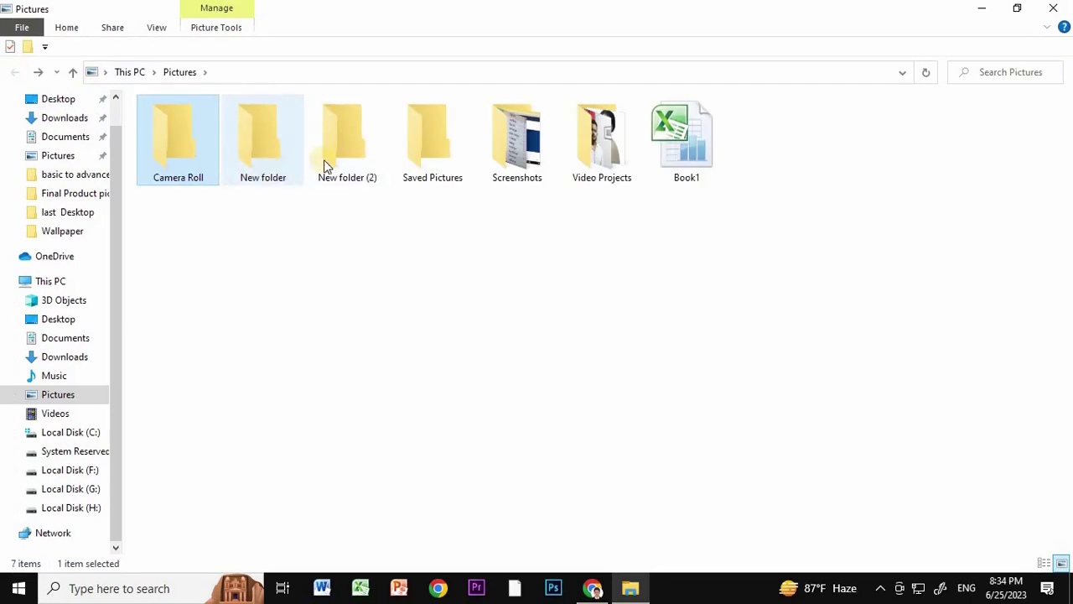
{"action": "double_click", "coordinate": [530, 151]}
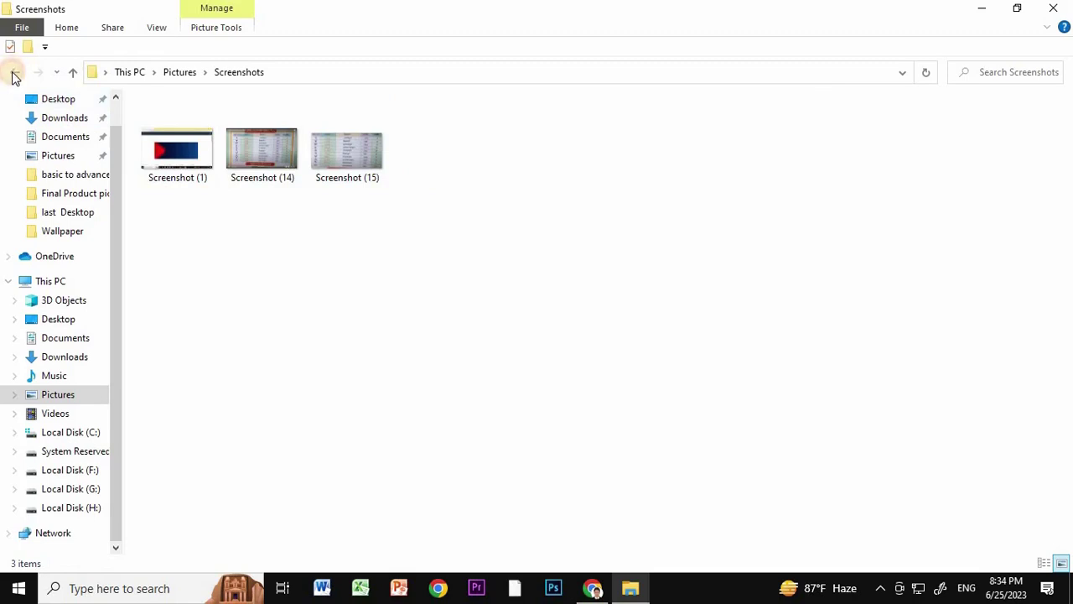
{"action": "left_click", "coordinate": [15, 75]}
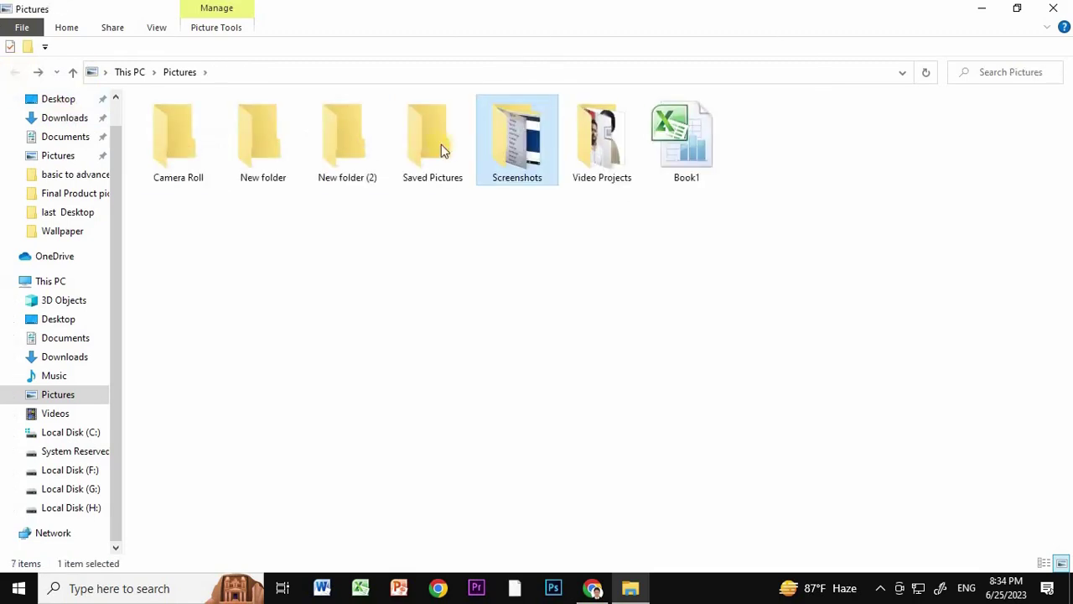
{"action": "double_click", "coordinate": [602, 137]}
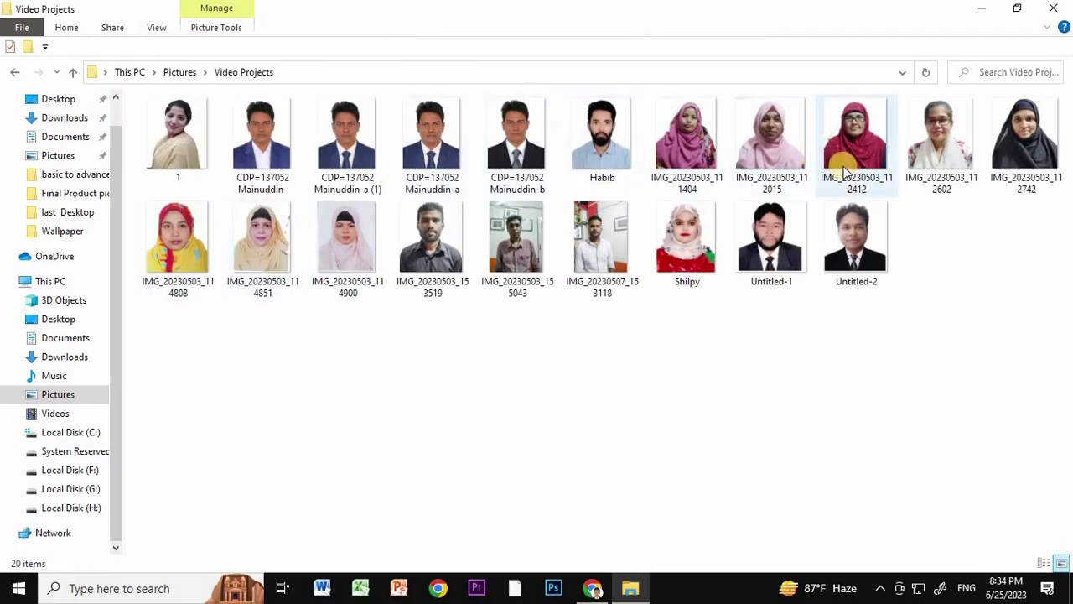
{"action": "left_click", "coordinate": [1060, 15]}
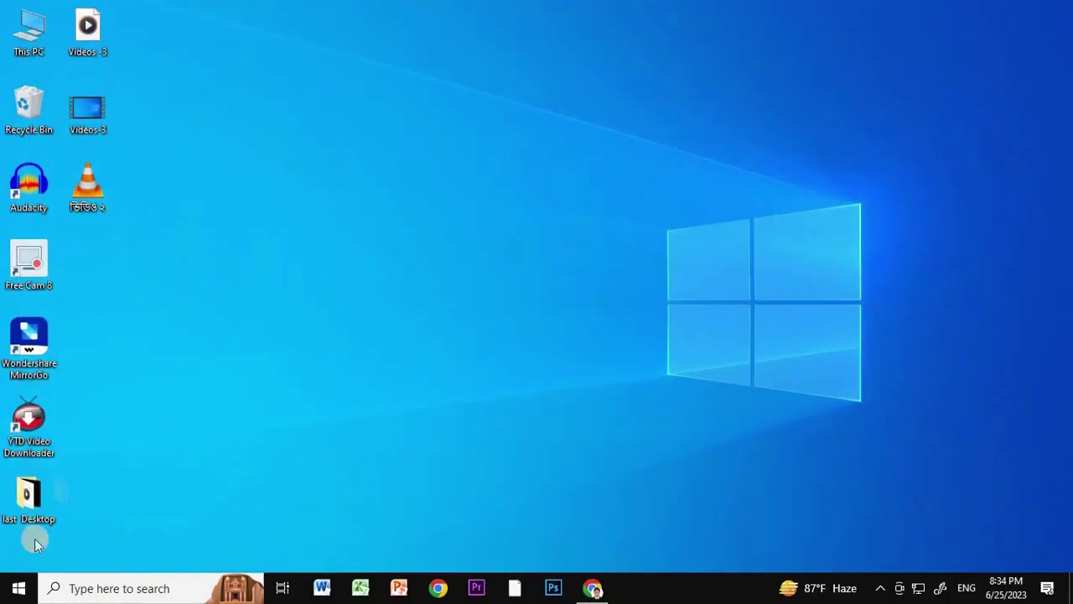
Open the Documents folder from the Start menu and maximize its window
{"action": "left_click", "coordinate": [15, 589]}
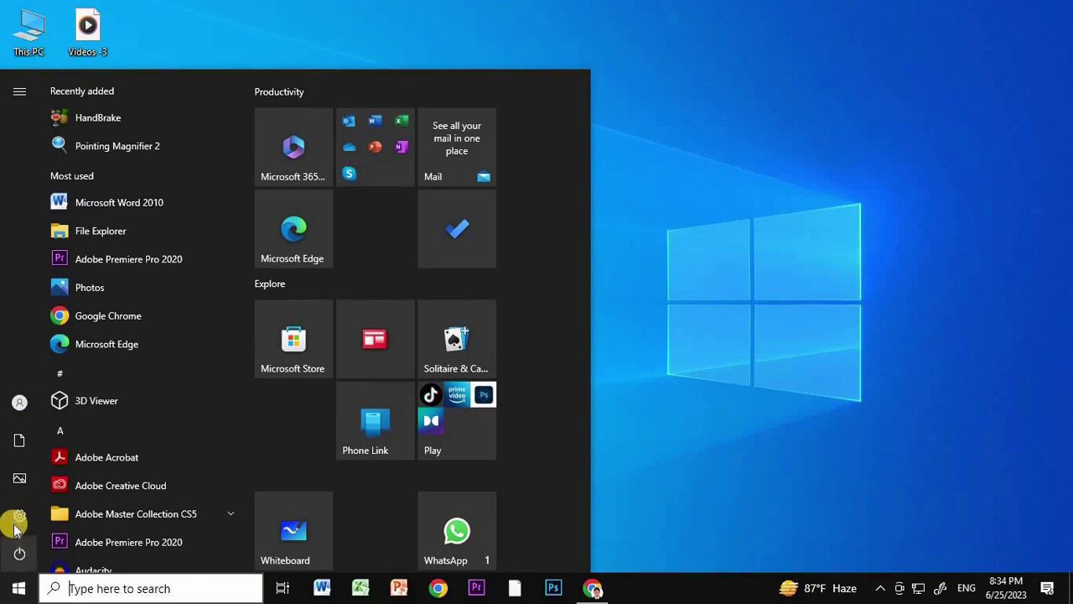
{"action": "mouse_move", "coordinate": [13, 510]}
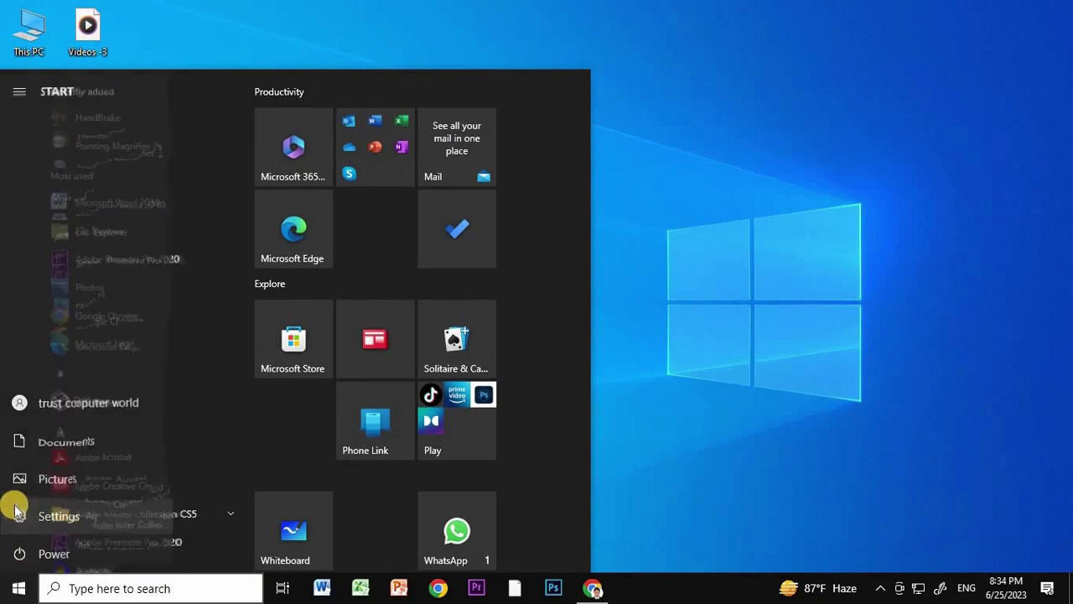
{"action": "left_click", "coordinate": [72, 446]}
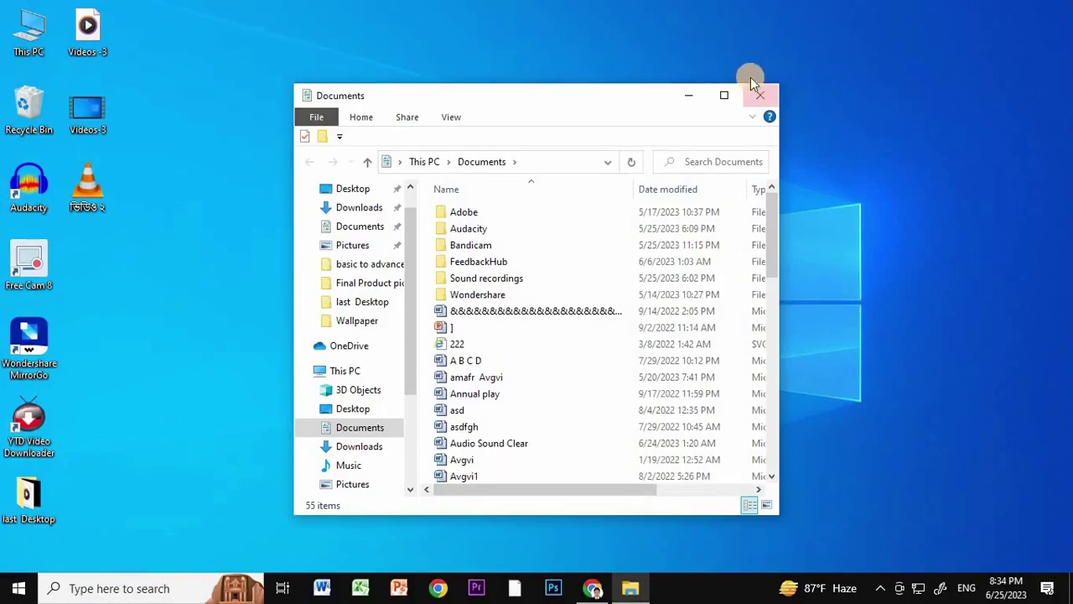
{"action": "left_click", "coordinate": [724, 94]}
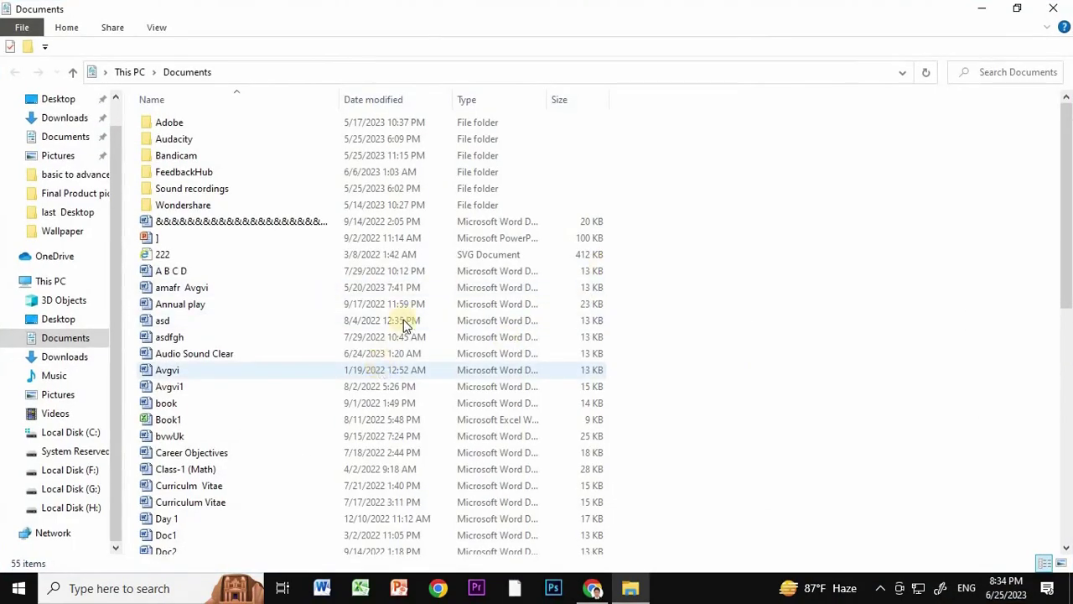
Look through the full list of files in the Documents folder and close the window
{"action": "scroll", "coordinate": [436, 457], "scroll_direction": "down", "scroll_amount": 3}
{"action": "scroll", "coordinate": [437, 458], "scroll_direction": "down", "scroll_amount": 7}
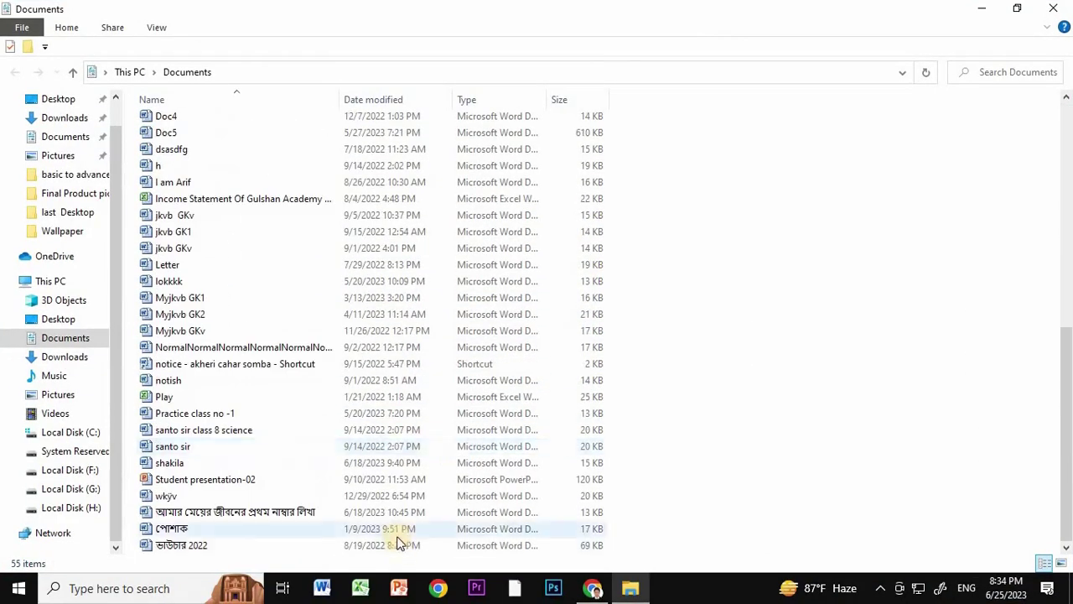
{"action": "scroll", "coordinate": [399, 538], "scroll_direction": "up", "scroll_amount": 6}
{"action": "scroll", "coordinate": [399, 538], "scroll_direction": "up", "scroll_amount": 4}
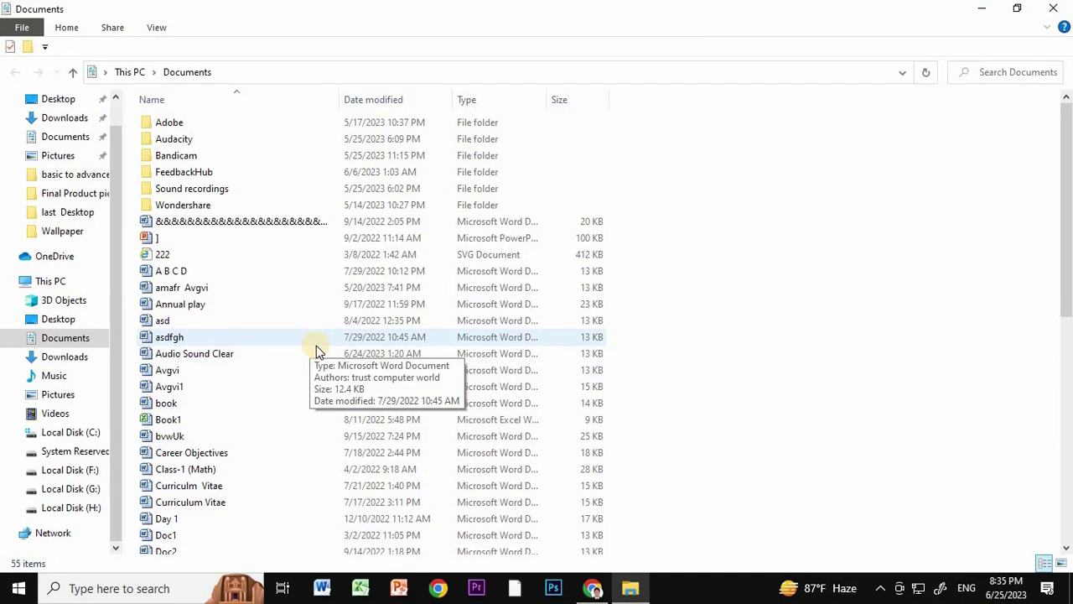
{"action": "scroll", "coordinate": [303, 502], "scroll_direction": "down", "scroll_amount": 5}
{"action": "scroll", "coordinate": [303, 502], "scroll_direction": "down", "scroll_amount": 4}
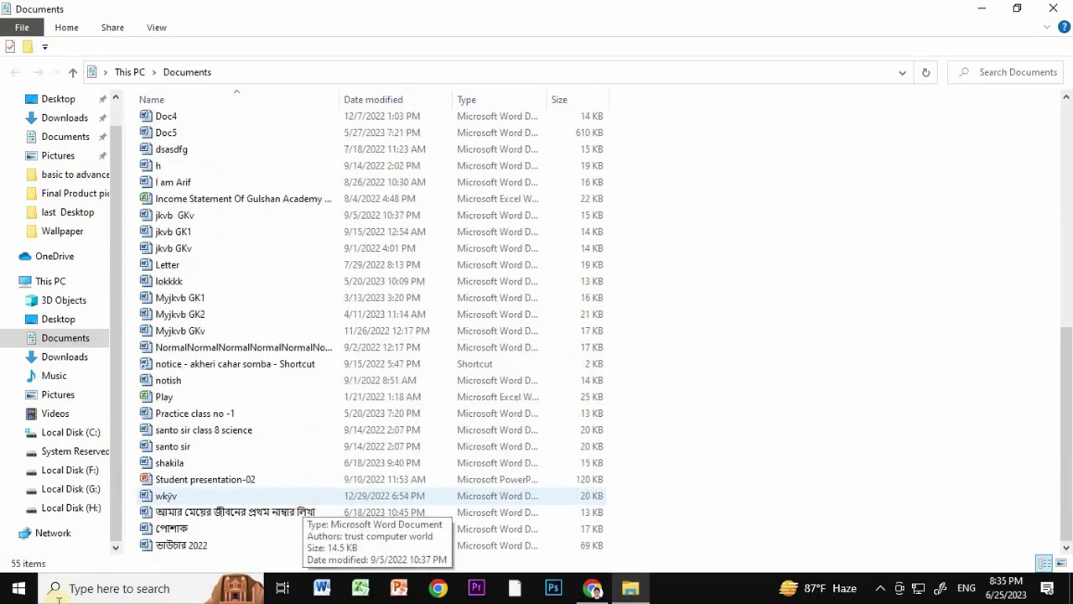
{"action": "scroll", "coordinate": [250, 318], "scroll_direction": "up", "scroll_amount": 9}
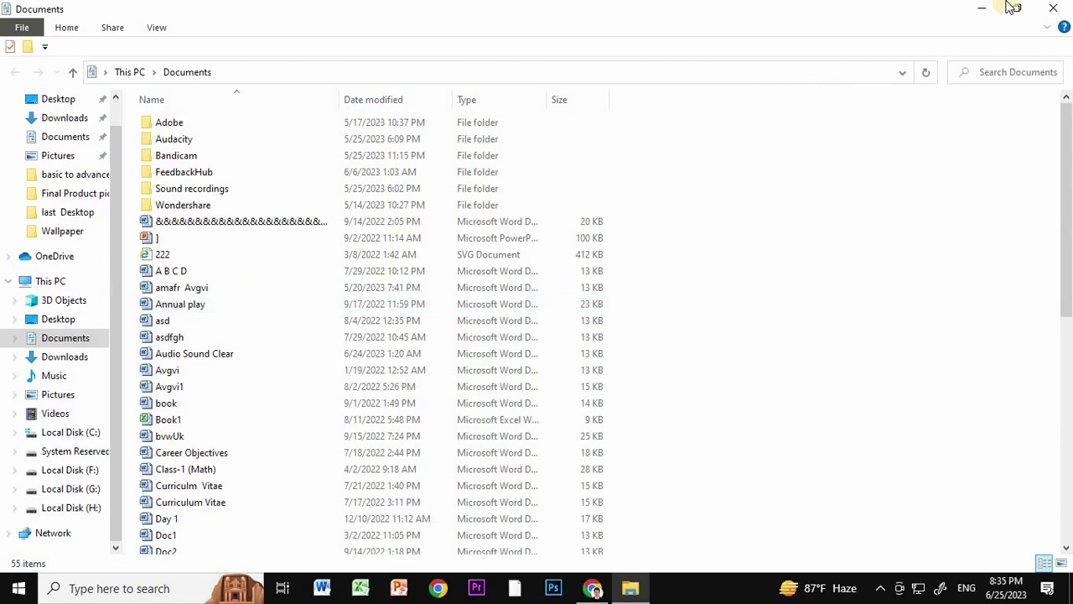
{"action": "left_click", "coordinate": [1054, 8]}
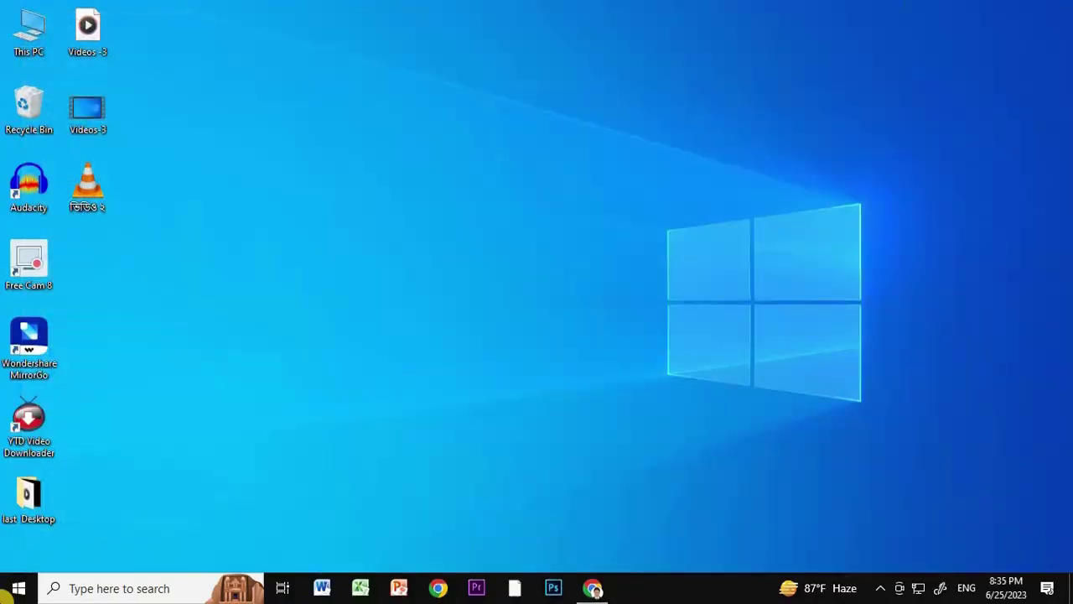
View the Start menu, bring up the Windows search pane, and close it without searching
{"action": "left_click", "coordinate": [20, 591]}
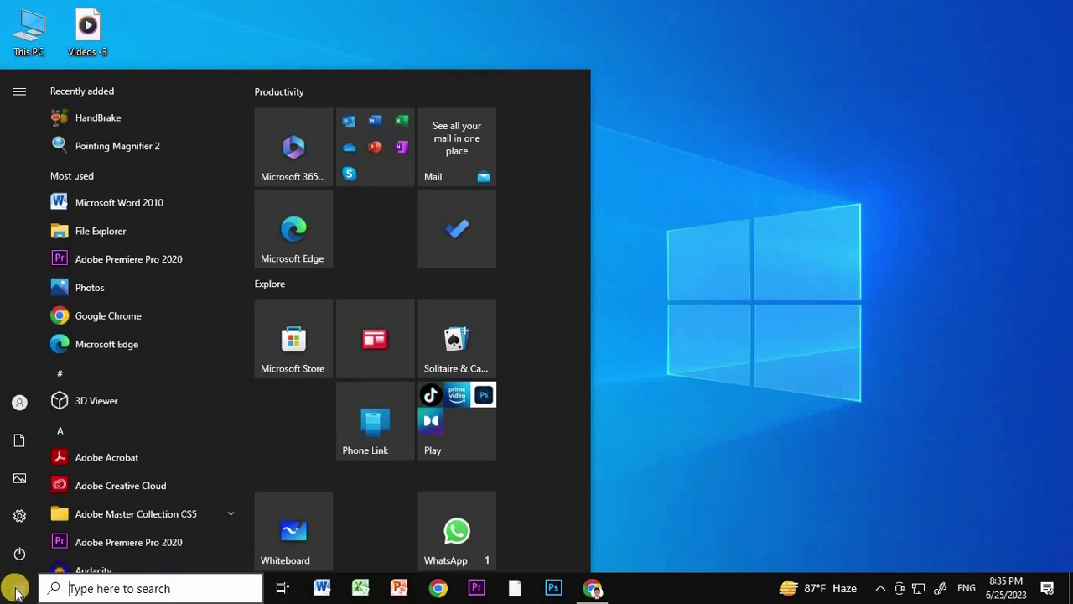
{"action": "mouse_move", "coordinate": [18, 555]}
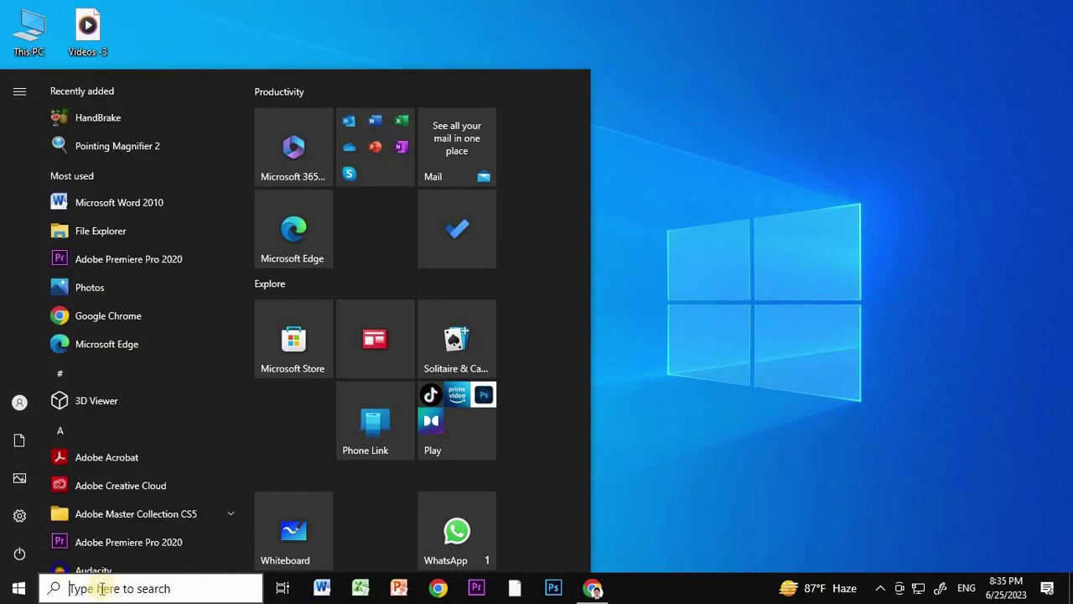
{"action": "left_click", "coordinate": [103, 591]}
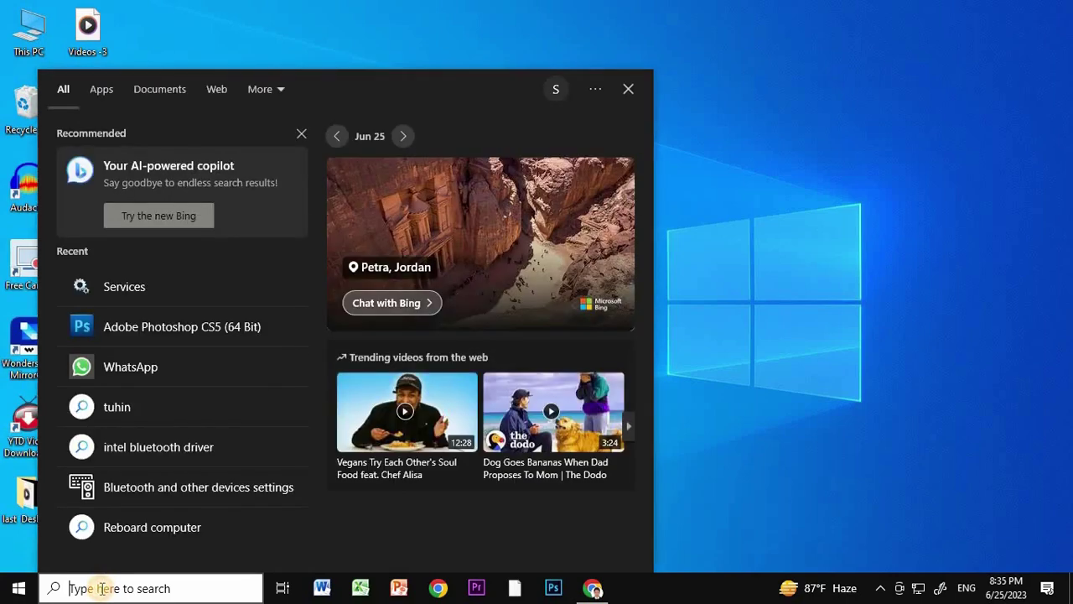
{"action": "left_click", "coordinate": [628, 89]}
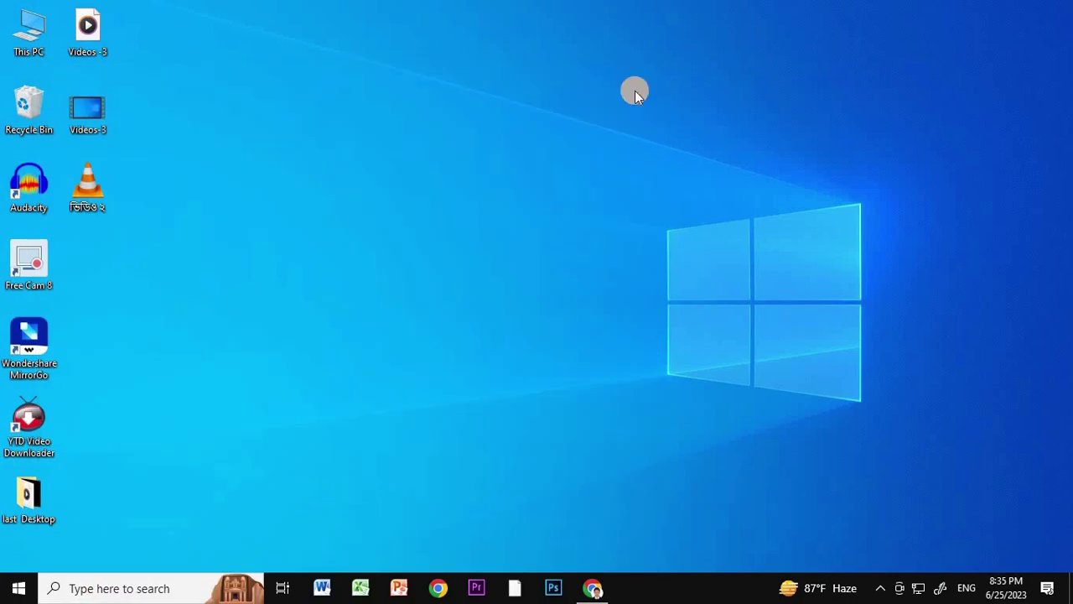
Open the Start menu and look through the whole alphabetical app list, down to Y and back up to the early letters
{"action": "left_click", "coordinate": [11, 589]}
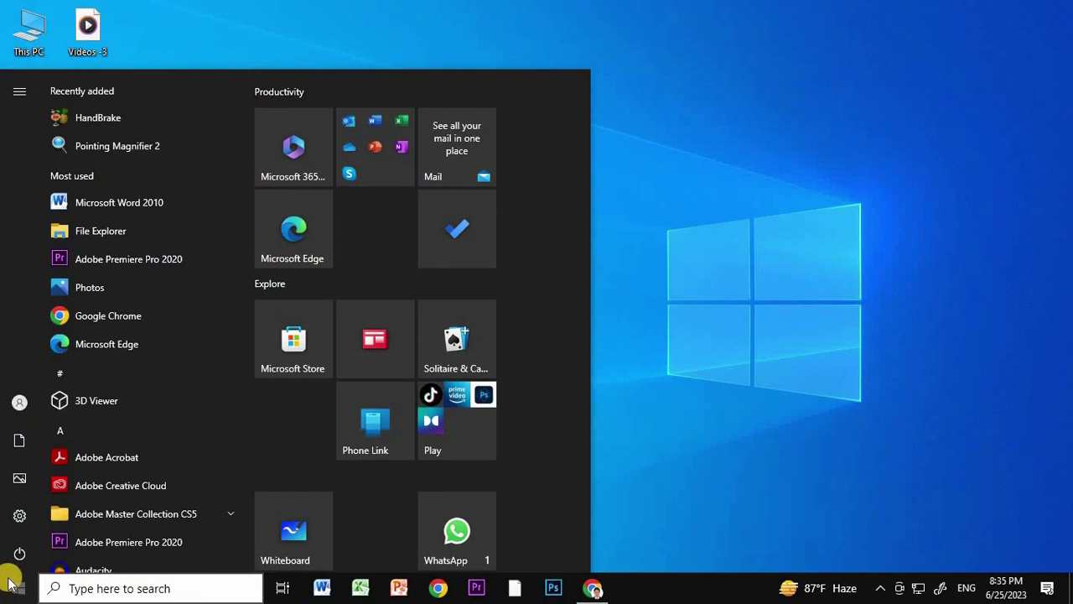
{"action": "left_click", "coordinate": [21, 91]}
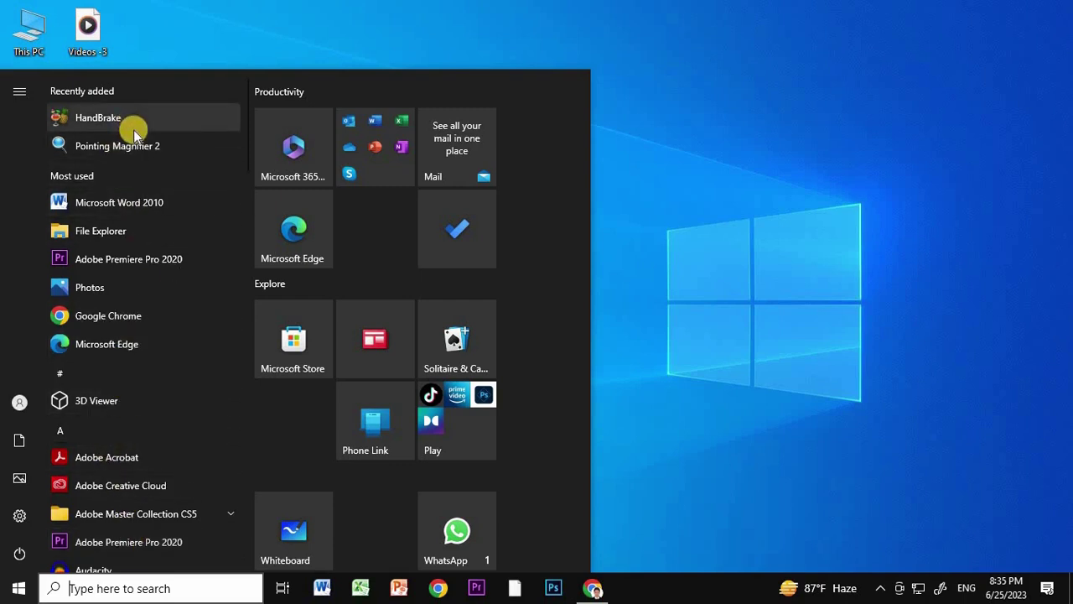
{"action": "scroll", "coordinate": [132, 132], "scroll_direction": "down", "scroll_amount": 5}
{"action": "scroll", "coordinate": [113, 479], "scroll_direction": "down", "scroll_amount": 12}
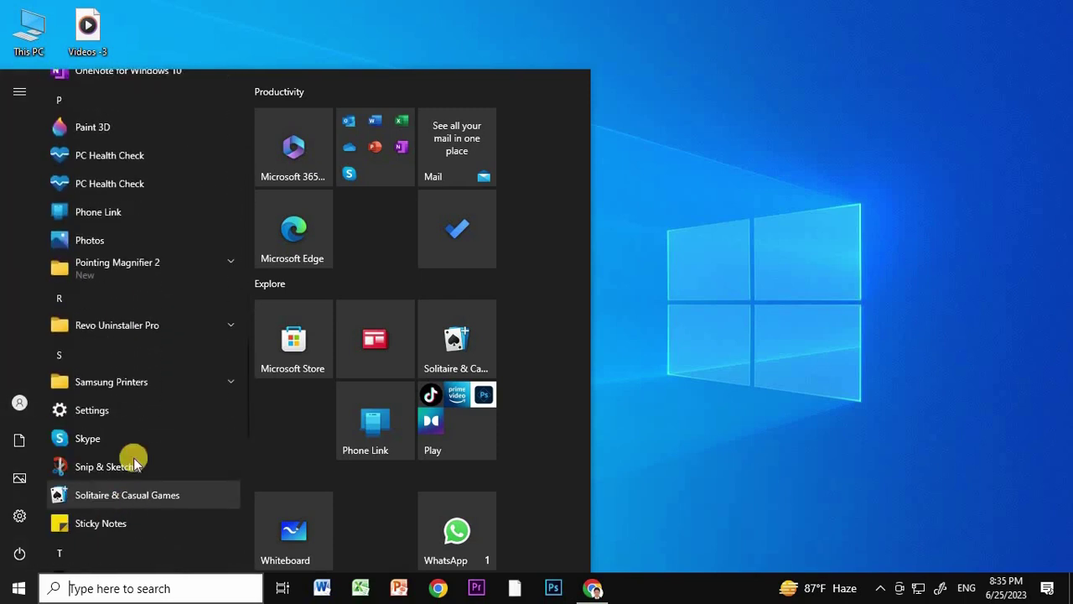
{"action": "scroll", "coordinate": [132, 319], "scroll_direction": "down", "scroll_amount": 5}
{"action": "scroll", "coordinate": [135, 343], "scroll_direction": "down", "scroll_amount": 6}
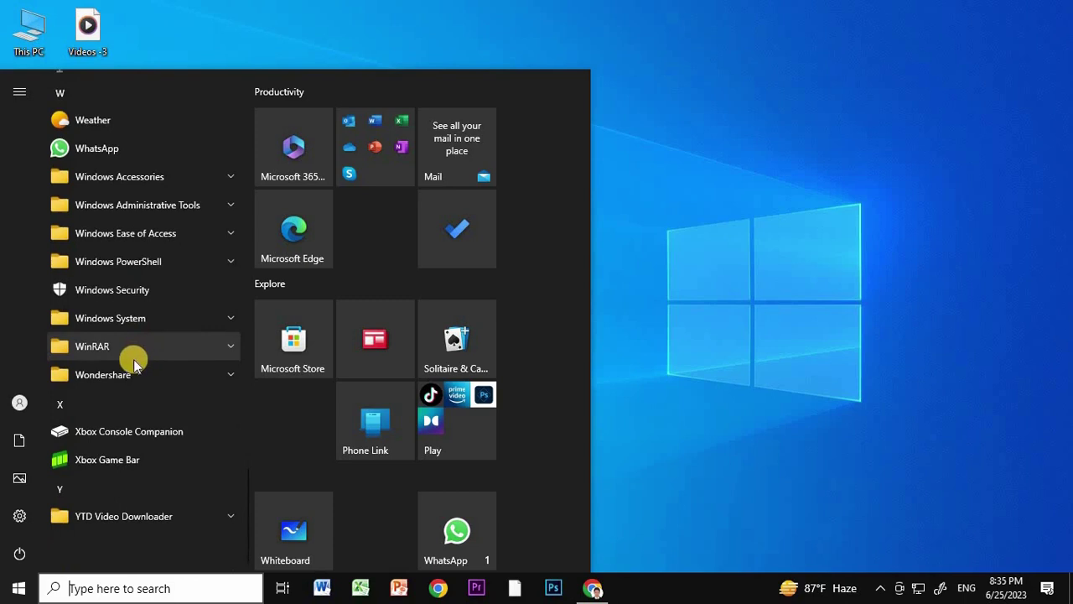
{"action": "scroll", "coordinate": [148, 494], "scroll_direction": "up", "scroll_amount": 3}
{"action": "scroll", "coordinate": [150, 481], "scroll_direction": "up", "scroll_amount": 10}
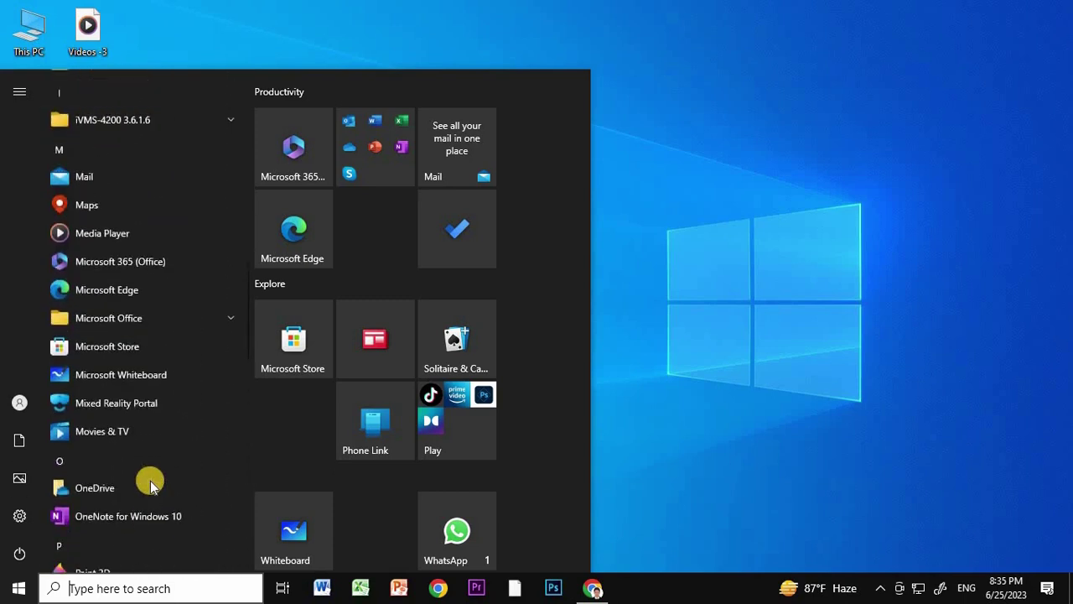
{"action": "scroll", "coordinate": [150, 480], "scroll_direction": "up", "scroll_amount": 4}
{"action": "scroll", "coordinate": [151, 479], "scroll_direction": "up", "scroll_amount": 3}
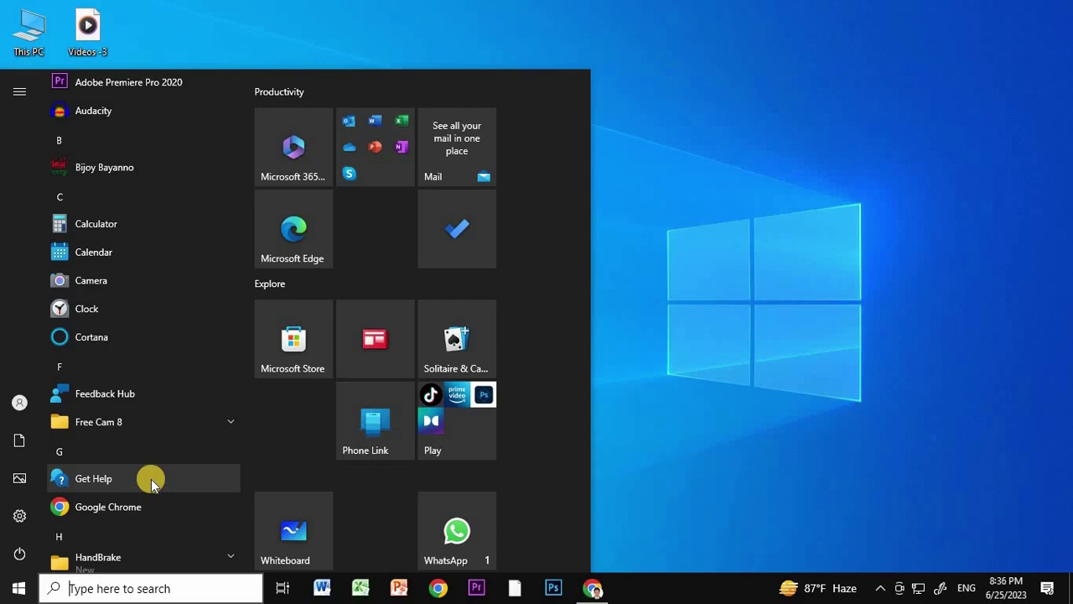
Pin Bijoy Bayanno and Calculator from the app list into the empty tile spaces of the Productivity and Explore groups
{"action": "scroll", "coordinate": [151, 478], "scroll_direction": "up", "scroll_amount": 1}
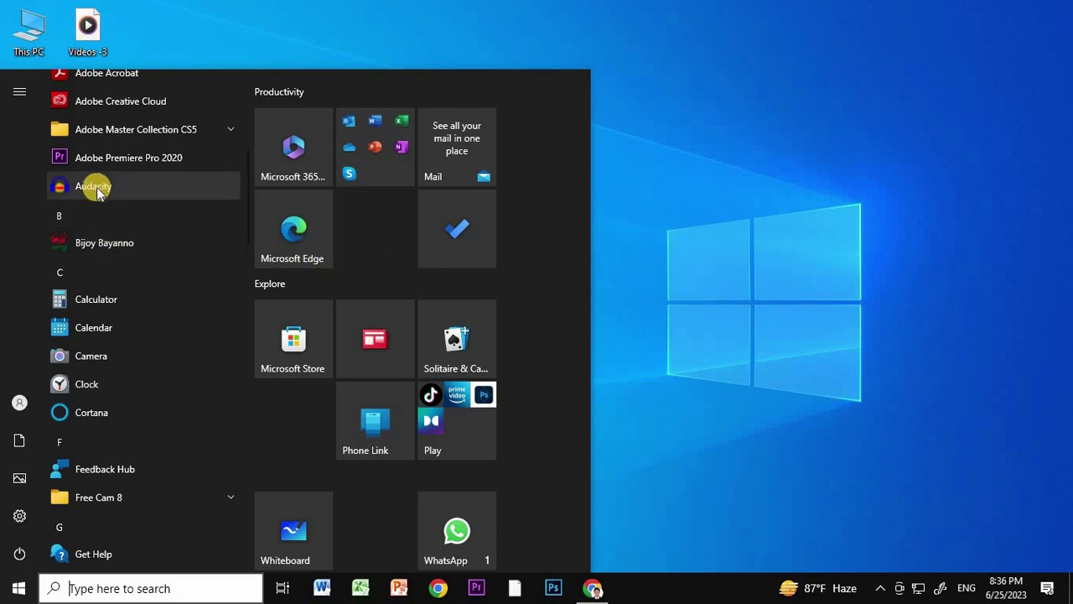
{"action": "left_click_drag", "start_coordinate": [96, 243], "coordinate": [379, 212]}
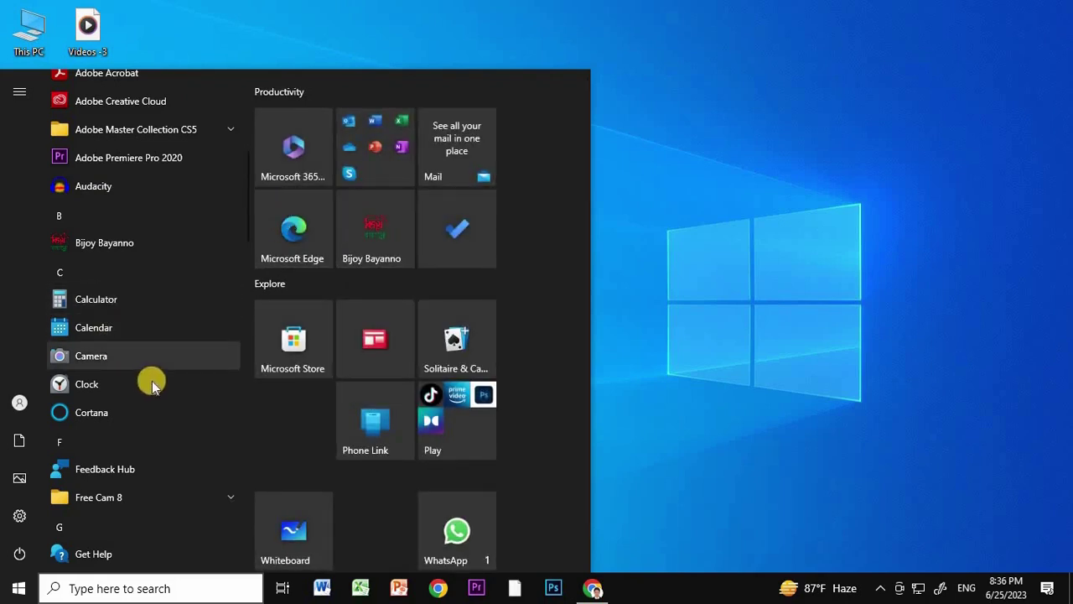
{"action": "left_click_drag", "start_coordinate": [103, 298], "coordinate": [295, 402]}
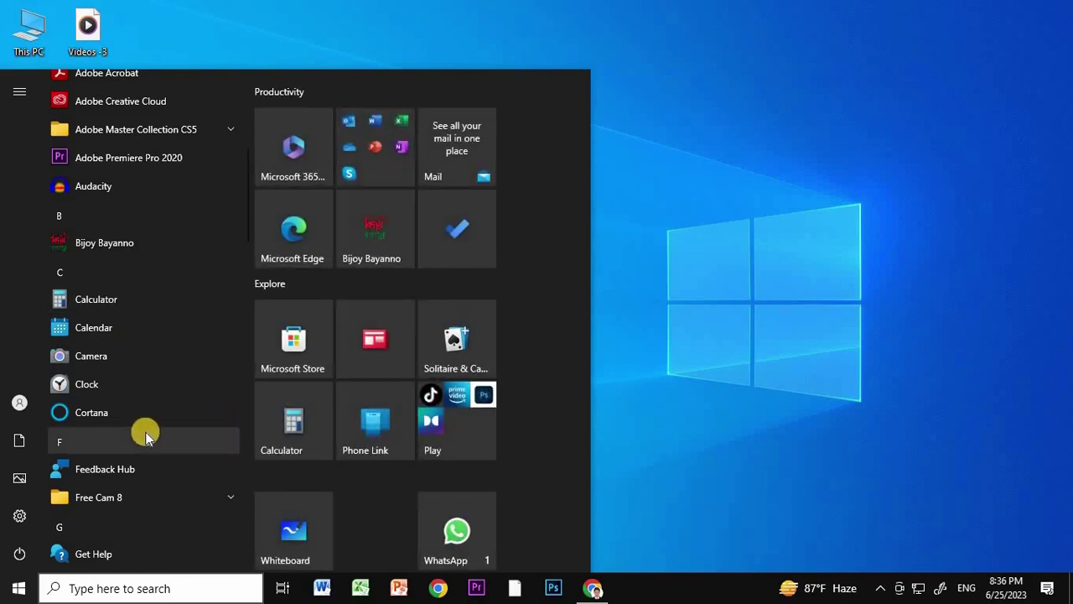
Pin Microsoft Word 2010 between the Whiteboard and WhatsApp tiles and launch Word from the new tile
{"action": "scroll", "coordinate": [145, 435], "scroll_direction": "down", "scroll_amount": 5}
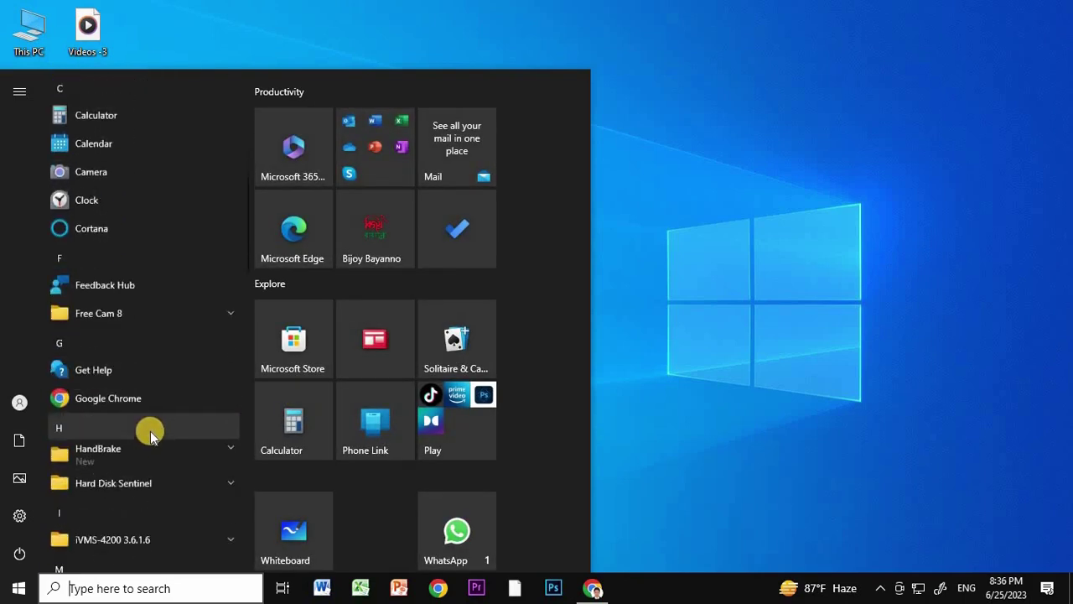
{"action": "scroll", "coordinate": [153, 436], "scroll_direction": "down", "scroll_amount": 1}
{"action": "scroll", "coordinate": [157, 446], "scroll_direction": "down", "scroll_amount": 3}
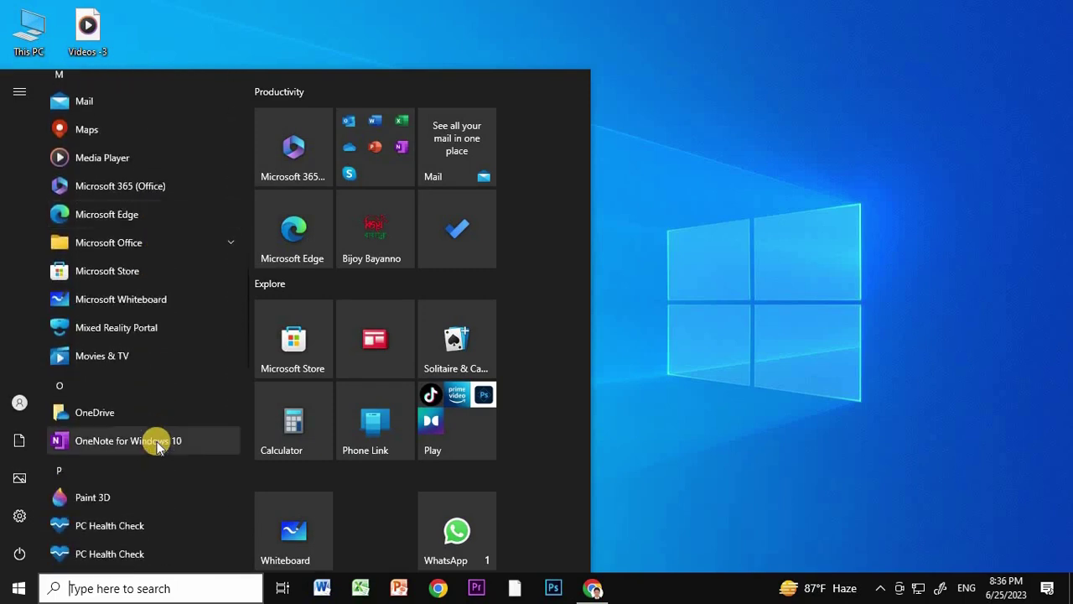
{"action": "scroll", "coordinate": [157, 445], "scroll_direction": "up", "scroll_amount": 15}
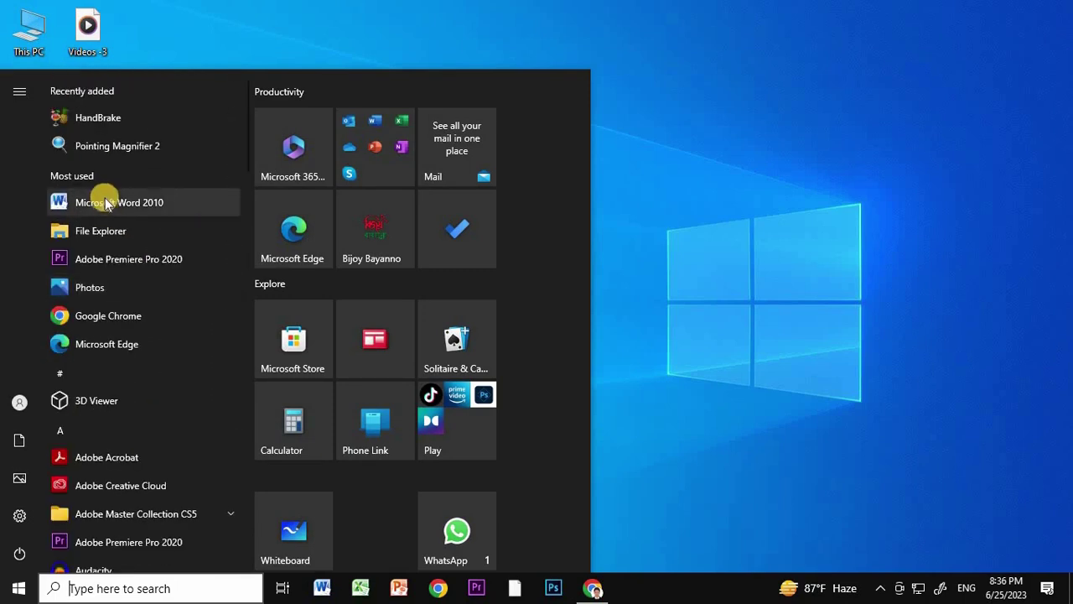
{"action": "left_click_drag", "start_coordinate": [110, 210], "coordinate": [353, 457]}
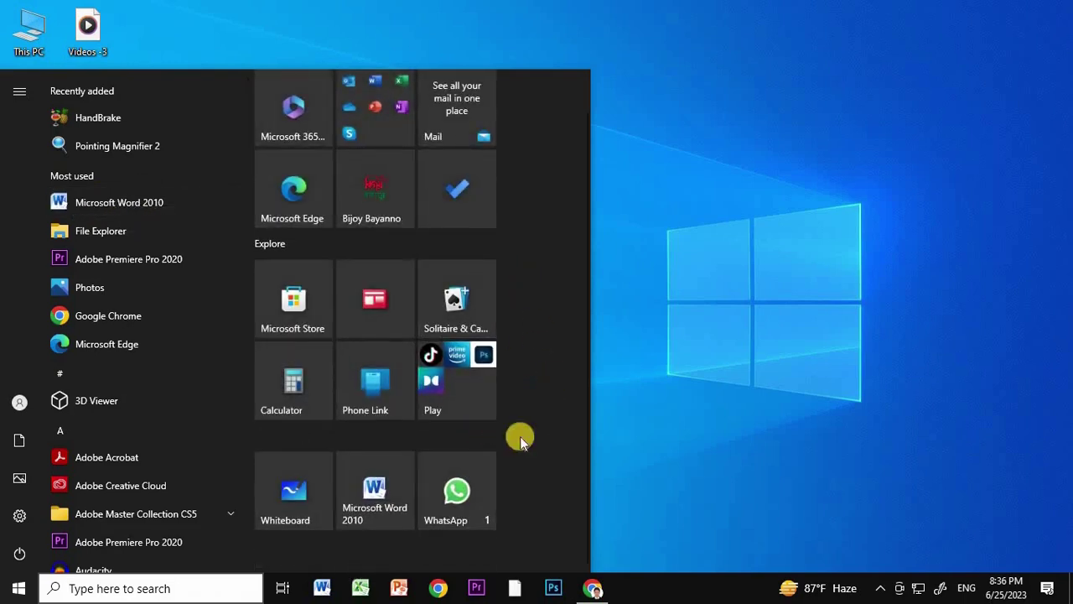
{"action": "left_click", "coordinate": [374, 496]}
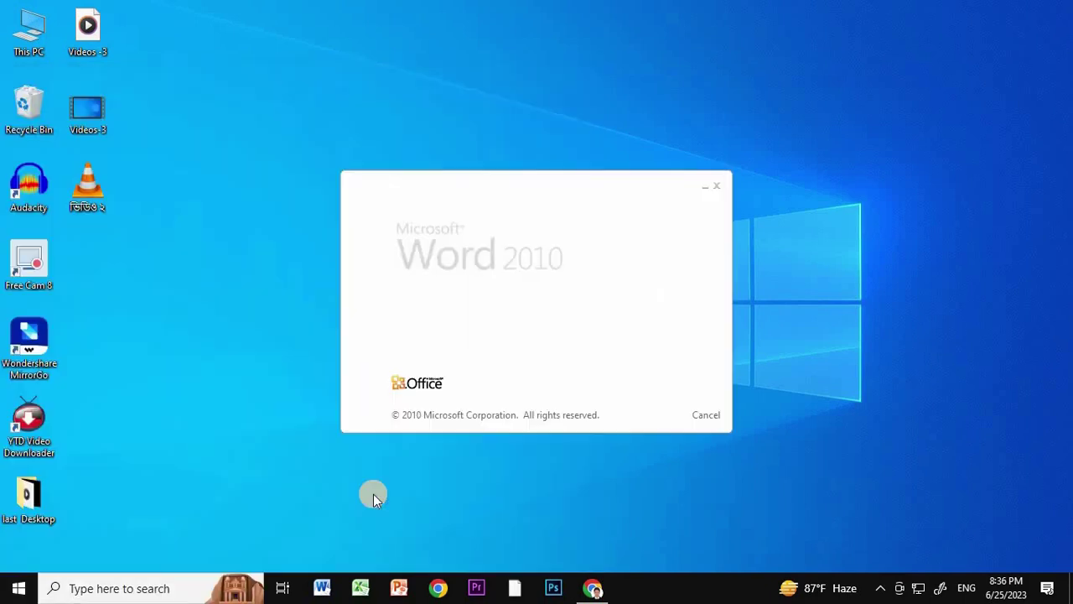
{"action": "left_click", "coordinate": [737, 219]}
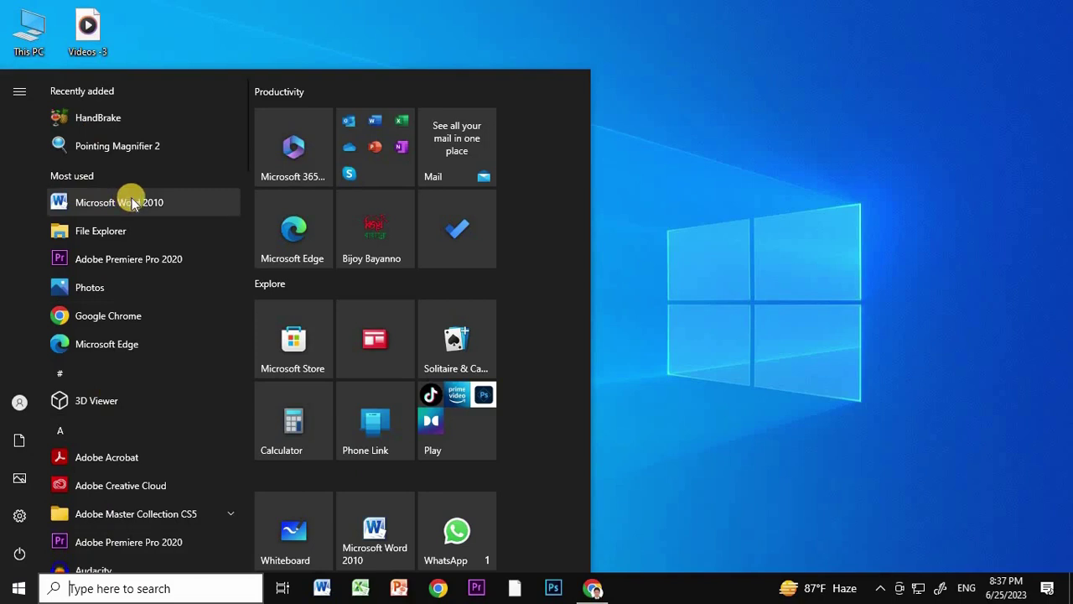
Look through the Start menu's app list and unpin the Bijoy Bayanno tile from Start
{"action": "scroll", "coordinate": [132, 204], "scroll_direction": "down", "scroll_amount": 3}
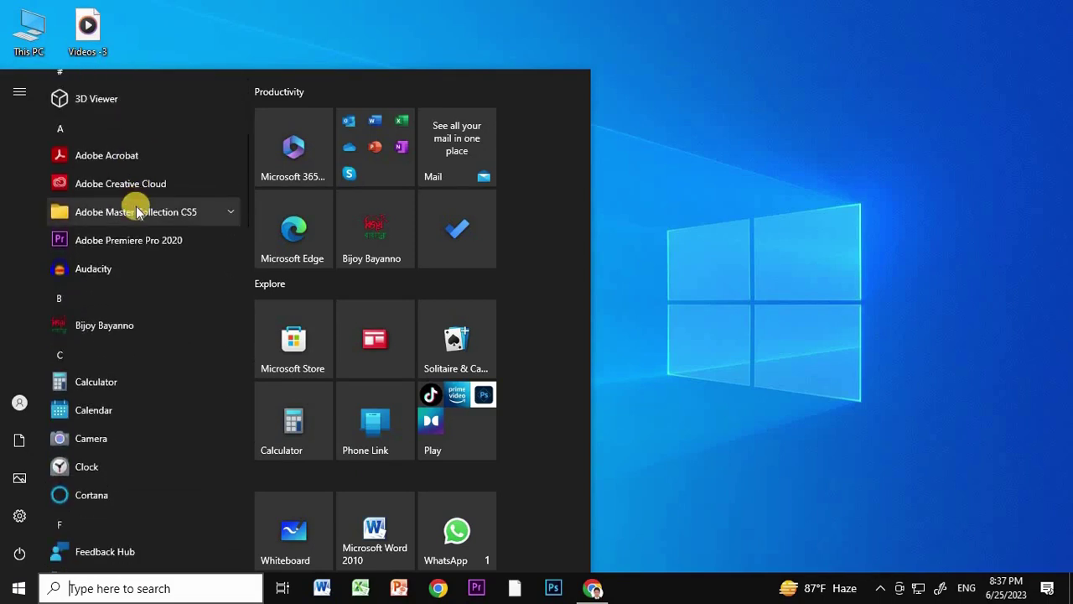
{"action": "scroll", "coordinate": [134, 201], "scroll_direction": "down", "scroll_amount": 5}
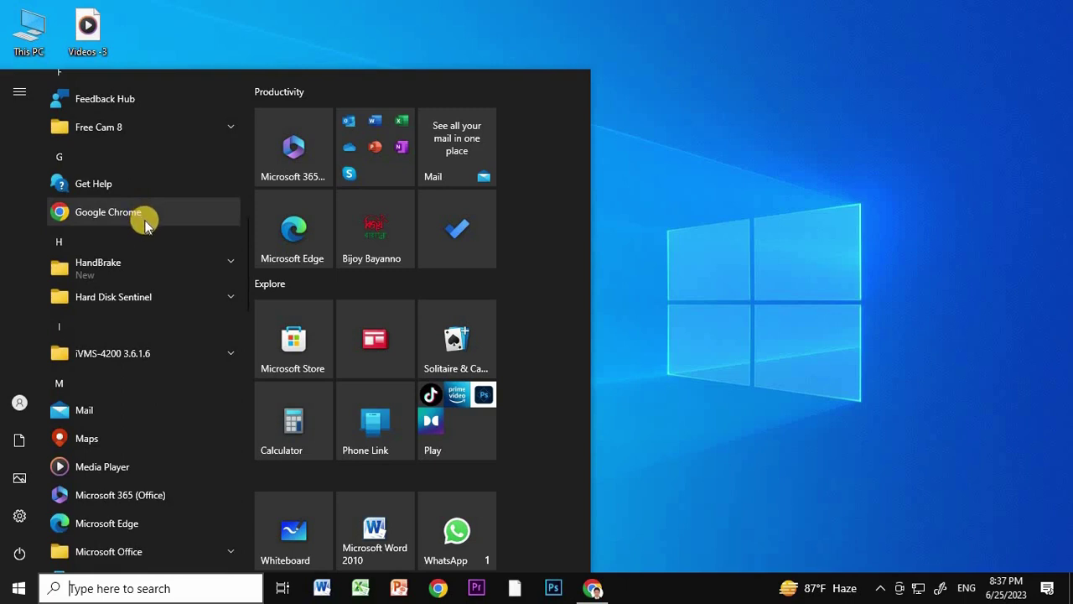
{"action": "scroll", "coordinate": [144, 220], "scroll_direction": "down", "scroll_amount": 10}
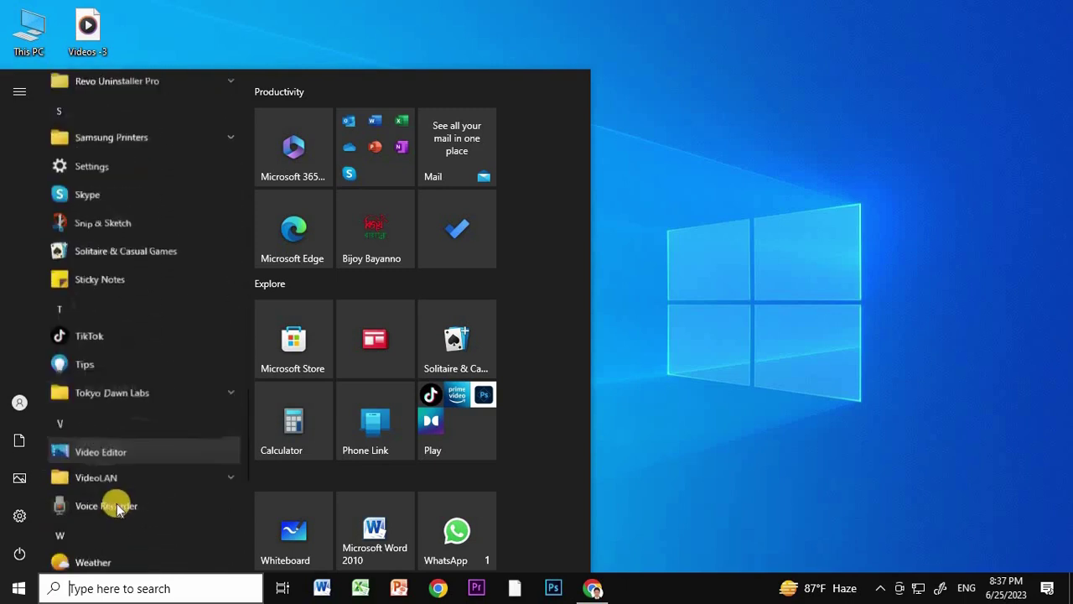
{"action": "scroll", "coordinate": [134, 515], "scroll_direction": "down", "scroll_amount": 5}
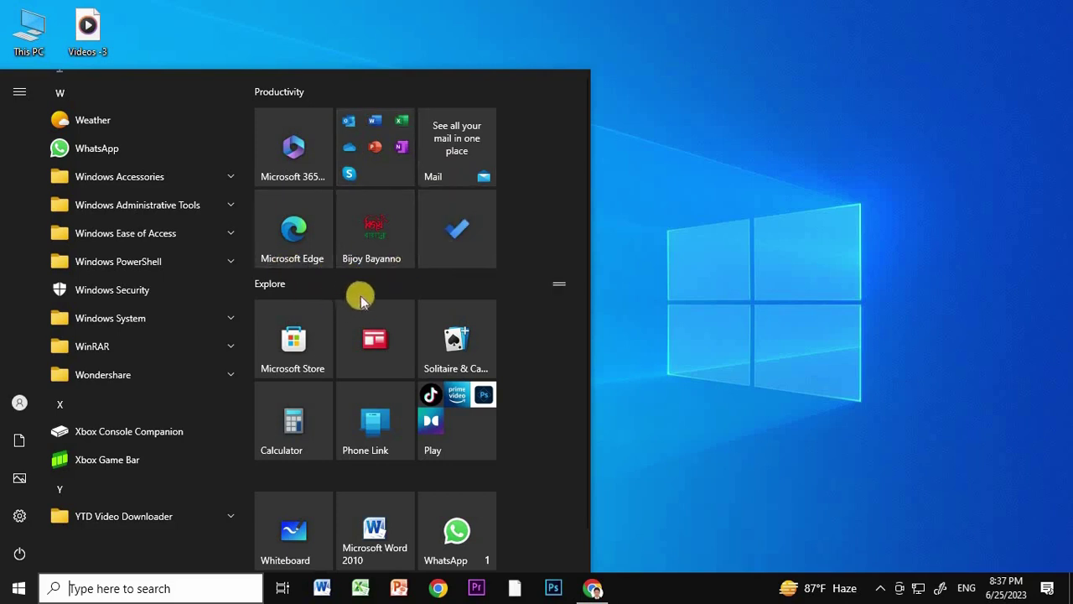
{"action": "right_click", "coordinate": [392, 237]}
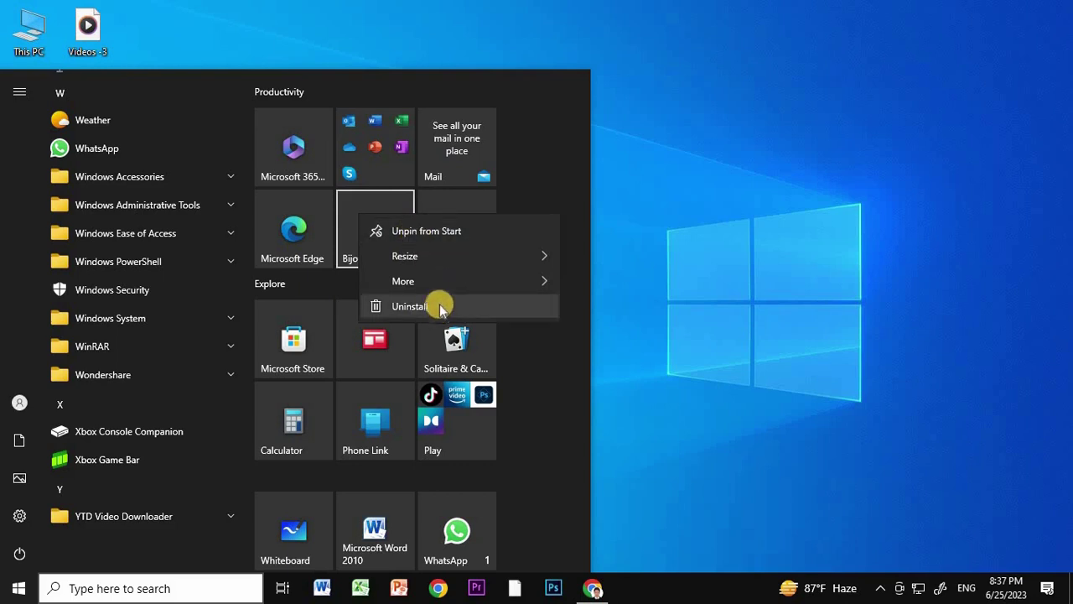
{"action": "left_click", "coordinate": [421, 233]}
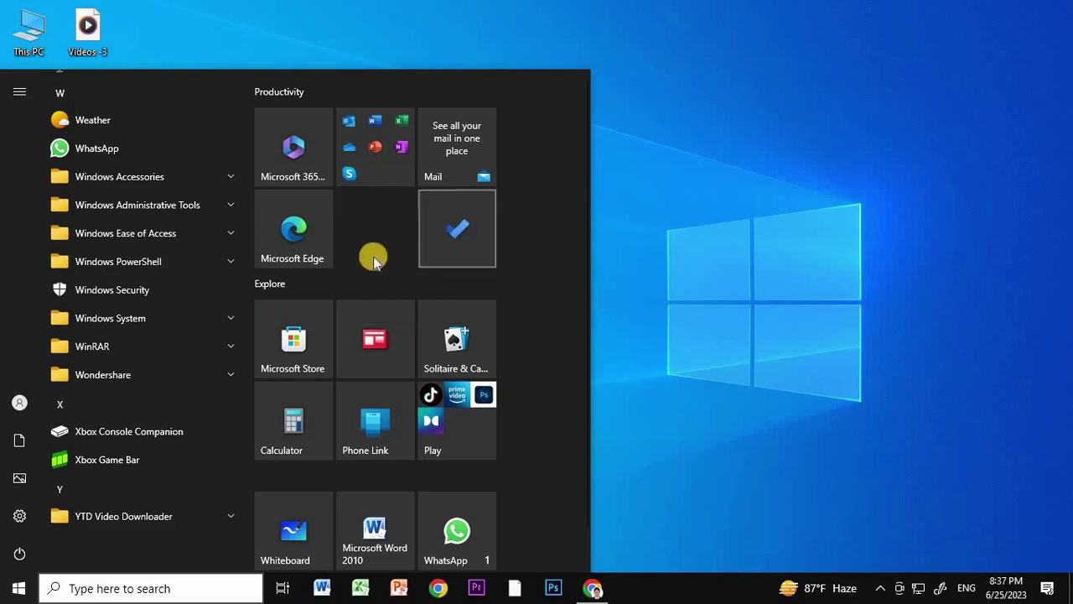
Pin WhatsApp from the Start menu's app list to the taskbar
{"action": "scroll", "coordinate": [104, 299], "scroll_direction": "up", "scroll_amount": 2}
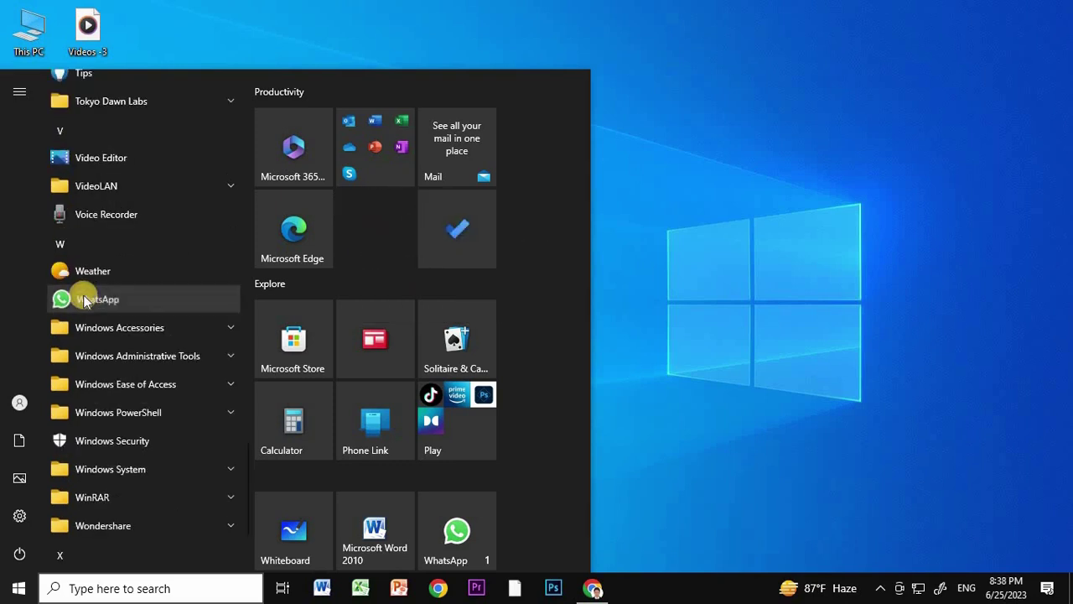
{"action": "right_click", "coordinate": [101, 300]}
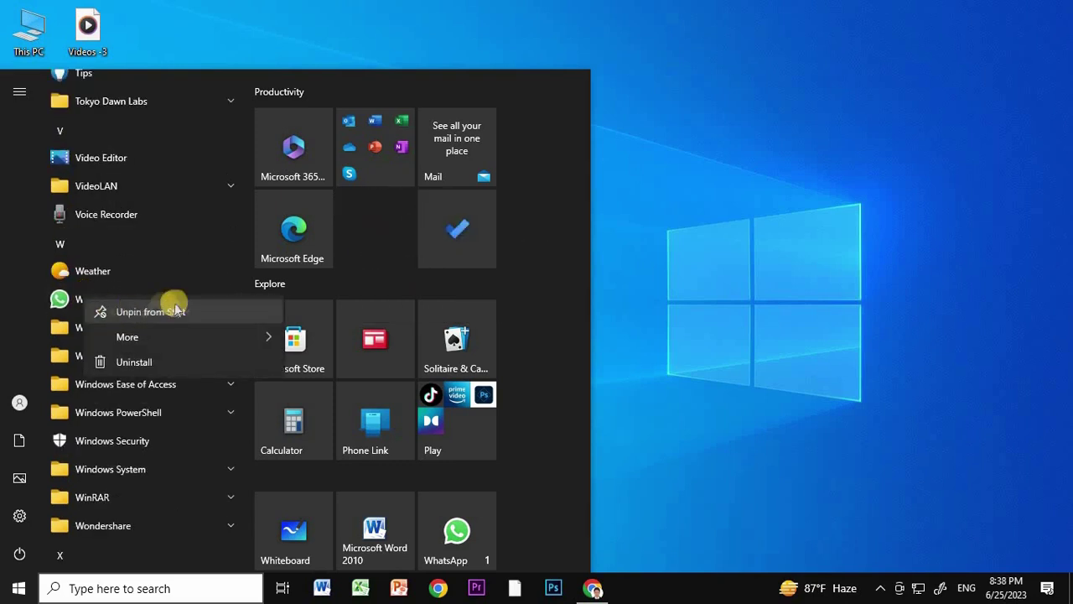
{"action": "mouse_move", "coordinate": [259, 340]}
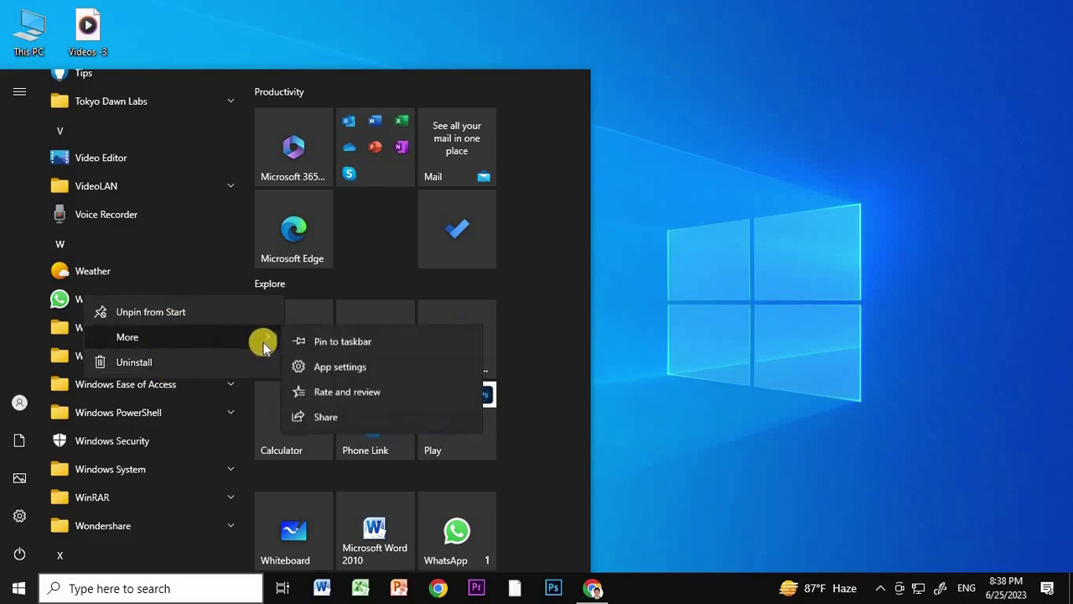
{"action": "left_click", "coordinate": [327, 342]}
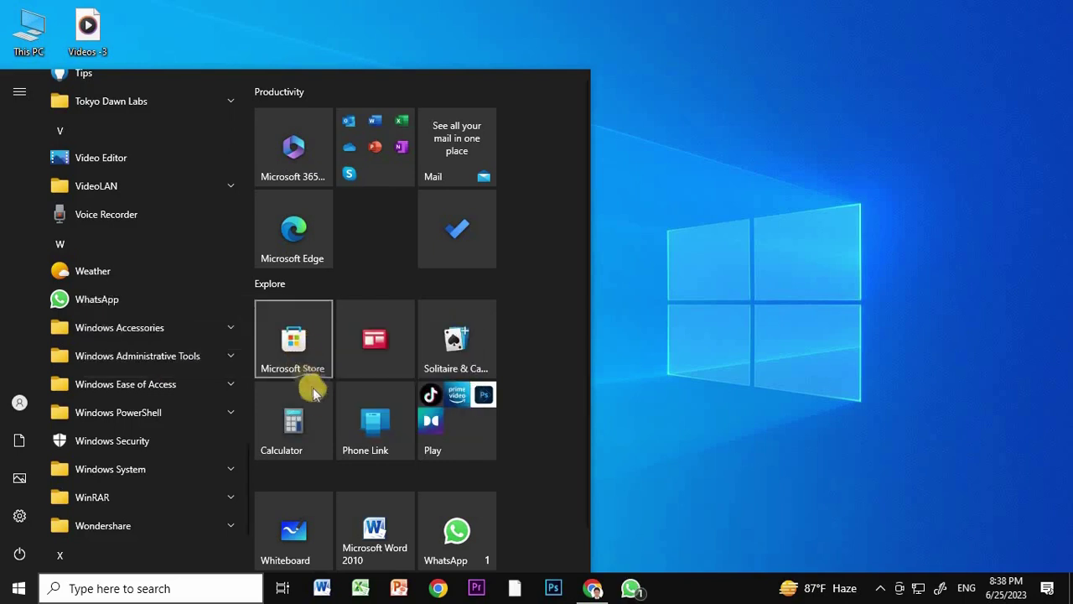
Look over the Start menu's remaining tiles and apps, then close it and refresh the desktop
{"action": "scroll", "coordinate": [470, 503], "scroll_direction": "down", "scroll_amount": 1}
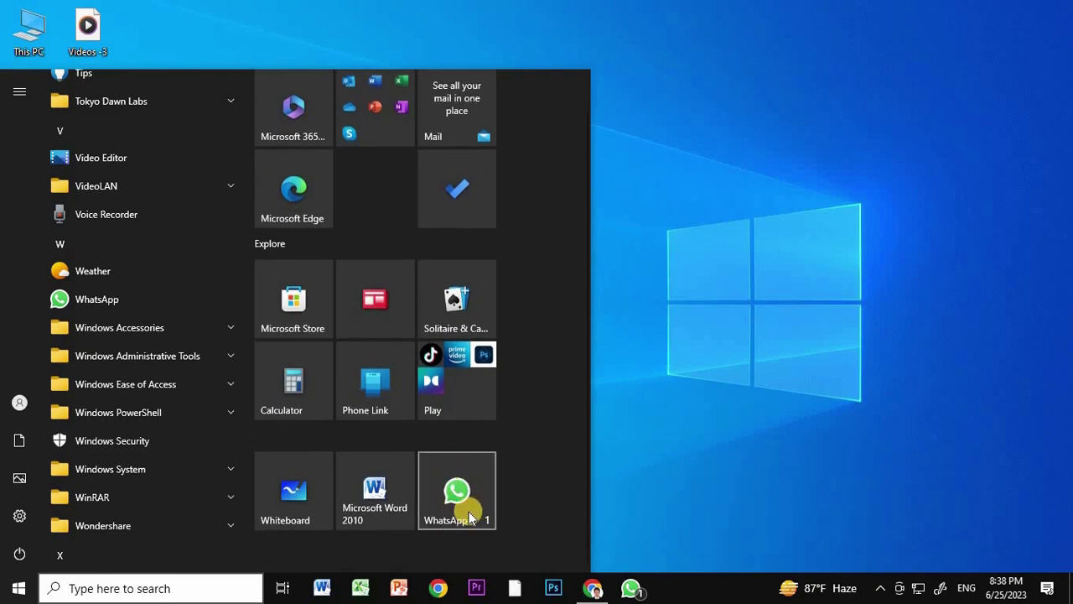
{"action": "scroll", "coordinate": [101, 362], "scroll_direction": "up", "scroll_amount": 2}
{"action": "scroll", "coordinate": [99, 360], "scroll_direction": "up", "scroll_amount": 8}
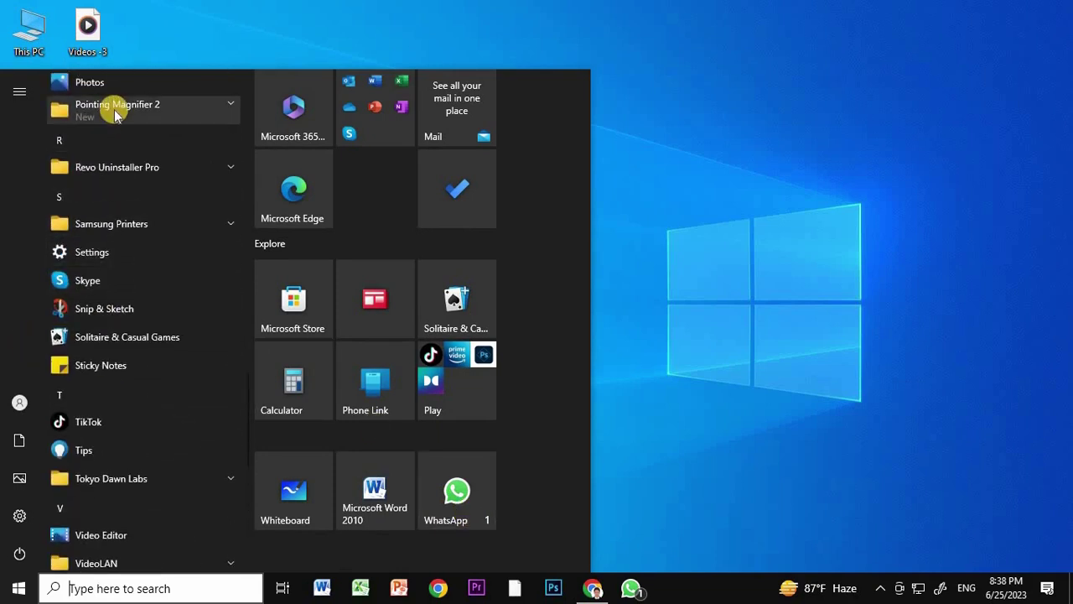
{"action": "scroll", "coordinate": [138, 294], "scroll_direction": "down", "scroll_amount": 10}
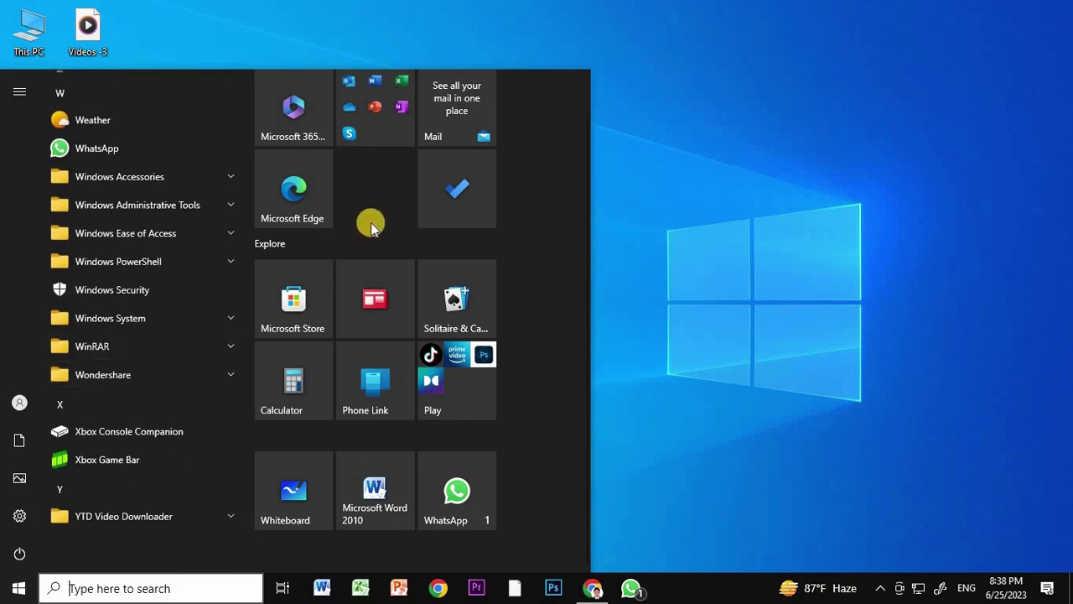
{"action": "left_click", "coordinate": [717, 159]}
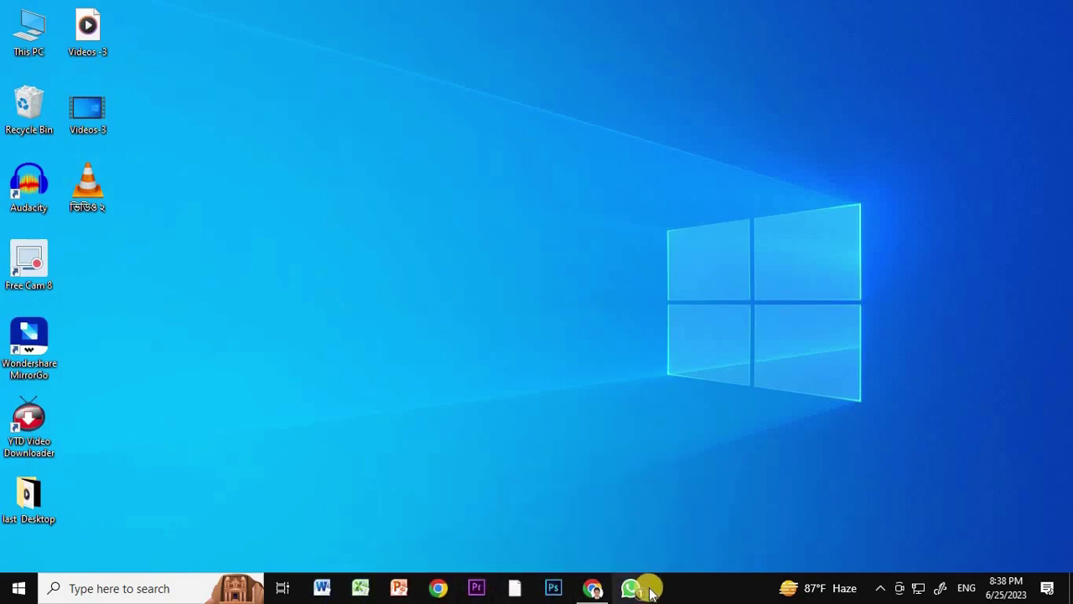
{"action": "right_click", "coordinate": [307, 321]}
{"action": "left_click", "coordinate": [362, 371]}
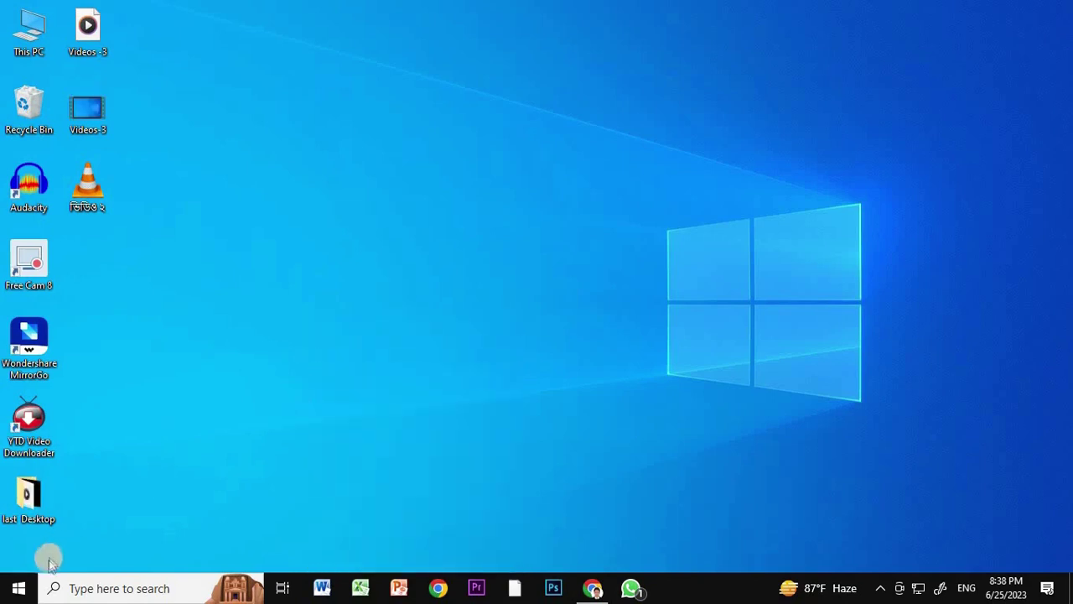
Try to pin HandBrake from the Start menu's recently added apps to the taskbar
{"action": "left_click", "coordinate": [17, 592]}
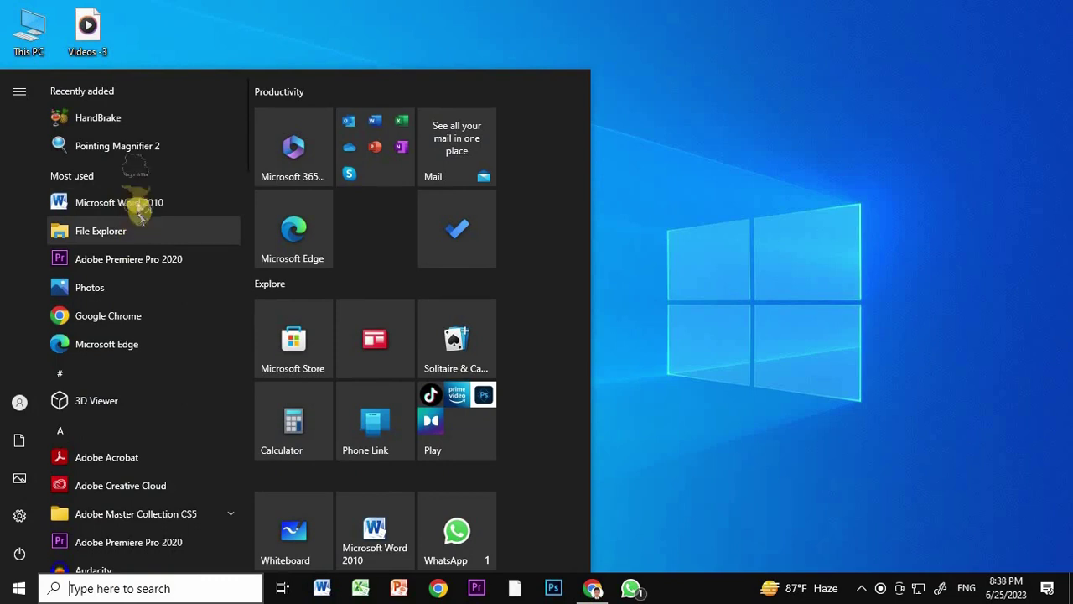
{"action": "left_click", "coordinate": [106, 124]}
{"action": "left_click_drag", "start_coordinate": [106, 124], "coordinate": [713, 598]}
{"action": "left_click", "coordinate": [659, 557]}
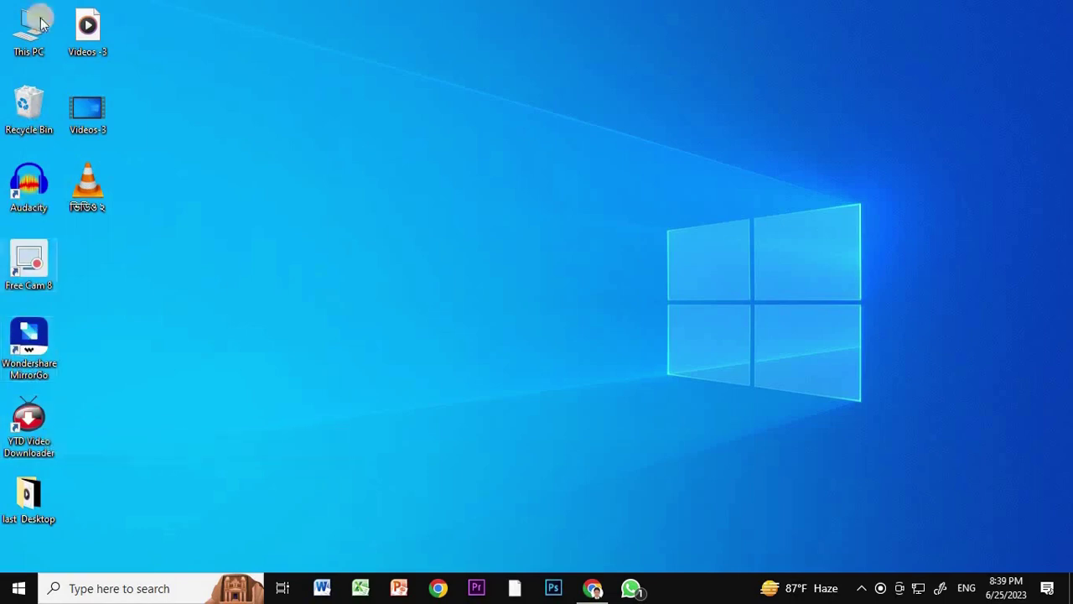
Pin the YTD Video Downloader desktop shortcut to the taskbar and refresh the desktop twice
{"action": "left_click_drag", "start_coordinate": [28, 418], "coordinate": [690, 584]}
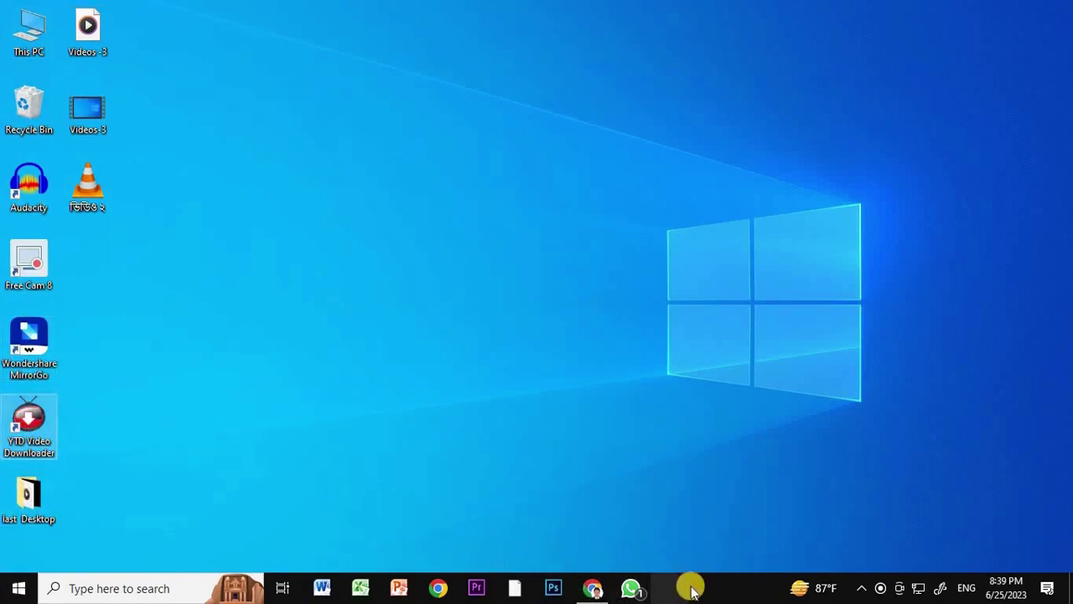
{"action": "right_click", "coordinate": [536, 287]}
{"action": "left_click", "coordinate": [575, 331]}
{"action": "right_click", "coordinate": [465, 284]}
{"action": "left_click", "coordinate": [524, 325]}
{"action": "left_click_drag", "start_coordinate": [52, 448], "coordinate": [41, 416]}
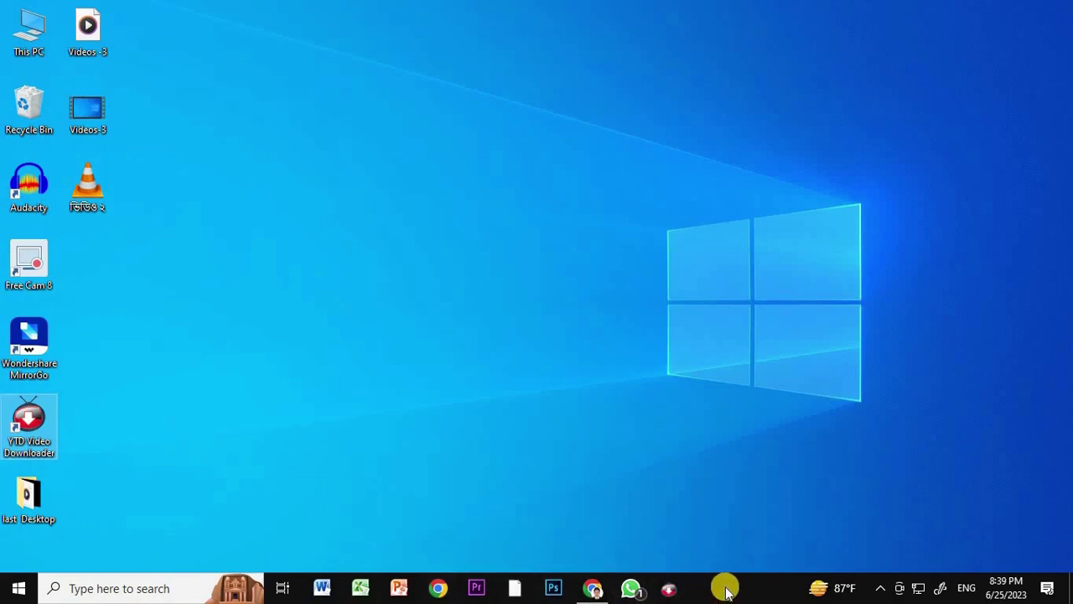
Open the Intel HD Graphics Control Panel from the hidden tray icons, look over its categories, and close it
{"action": "left_click", "coordinate": [881, 594]}
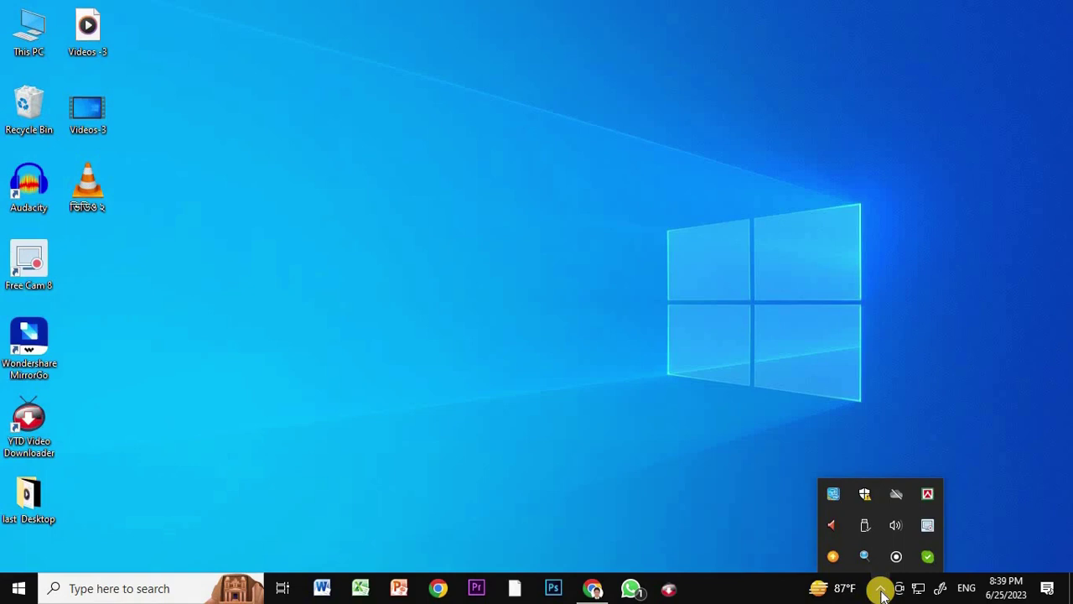
{"action": "right_click", "coordinate": [835, 497]}
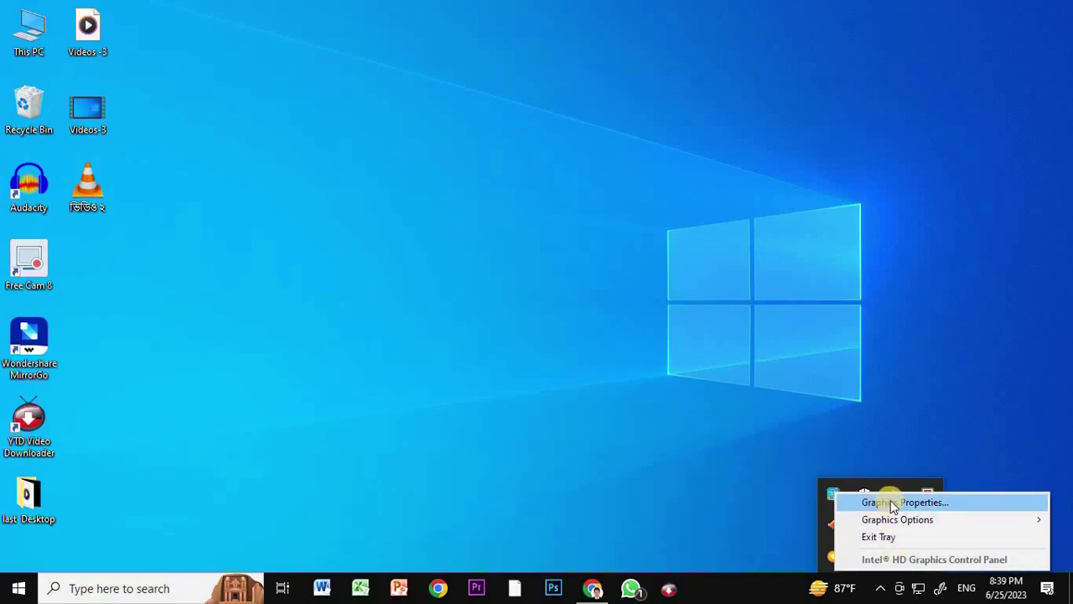
{"action": "mouse_move", "coordinate": [920, 522]}
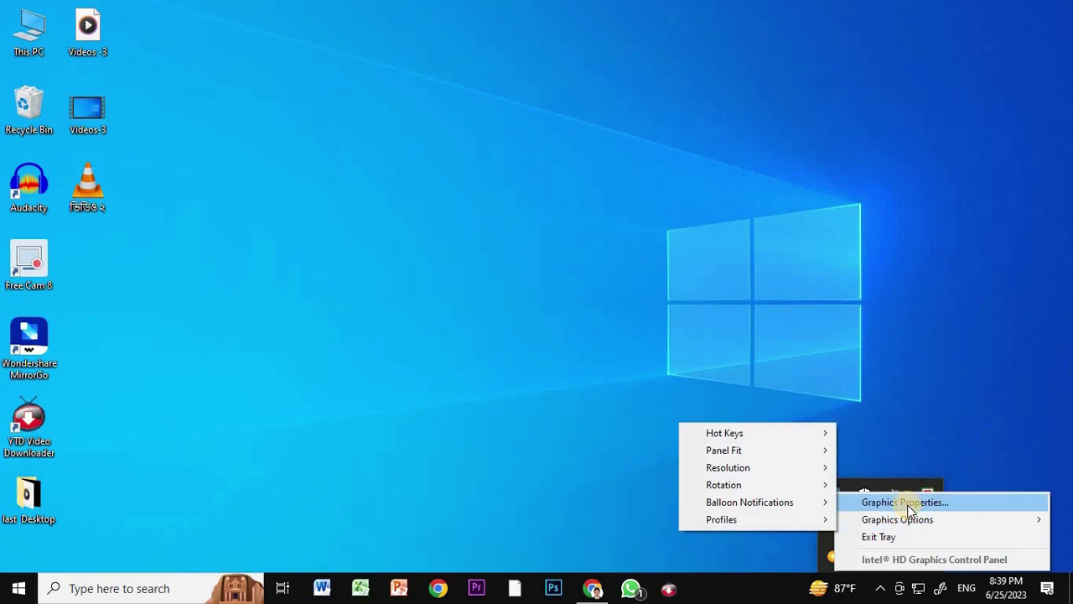
{"action": "left_click", "coordinate": [906, 502]}
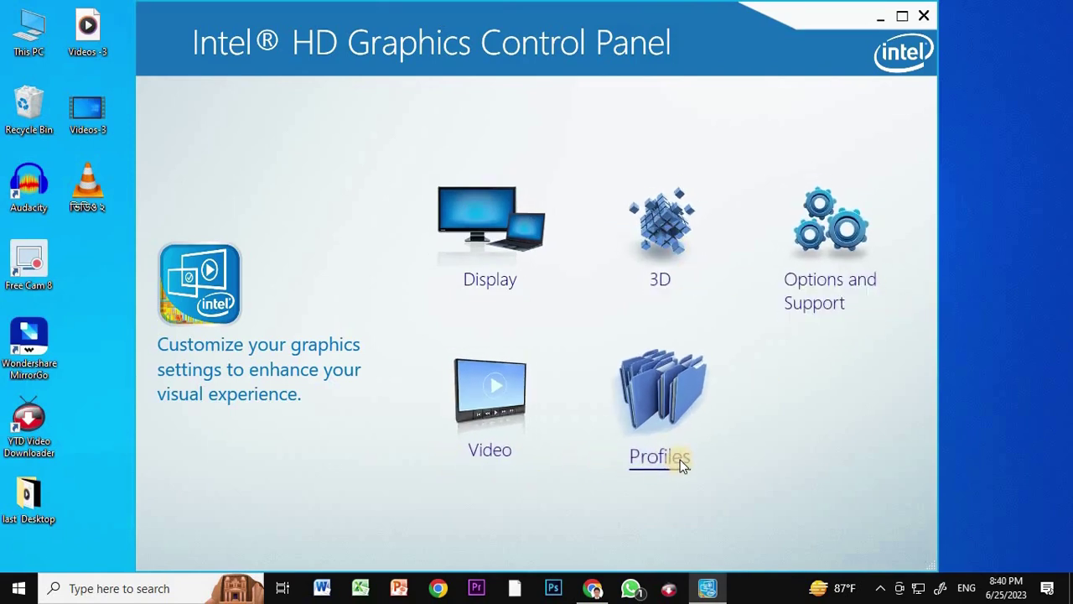
{"action": "left_click", "coordinate": [922, 16]}
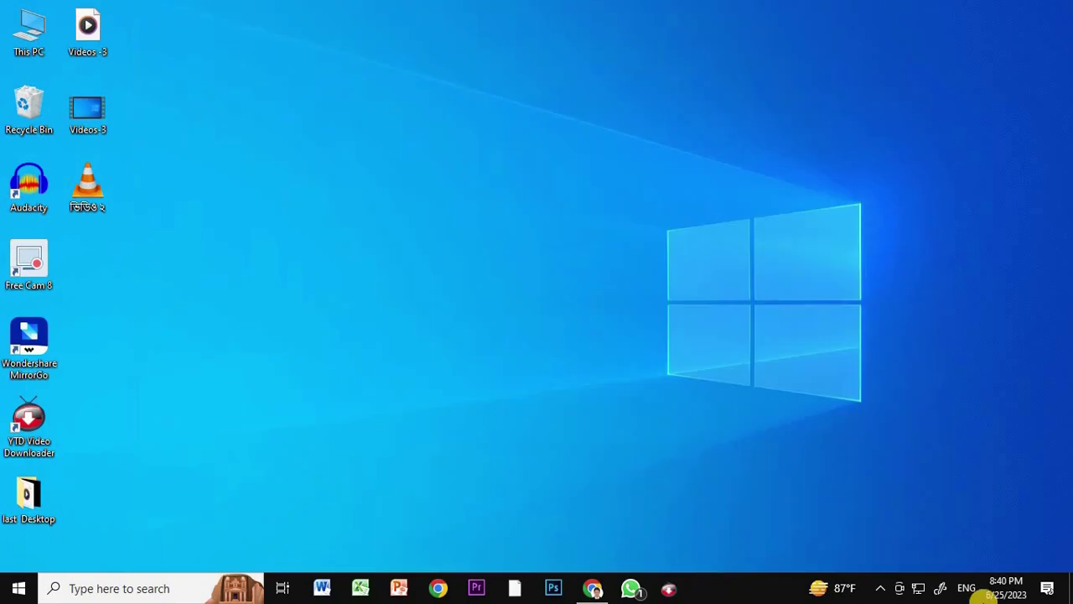
Try to open Bijoy Bayanno from the hidden tray icons and refresh the desktop
{"action": "left_click", "coordinate": [877, 589]}
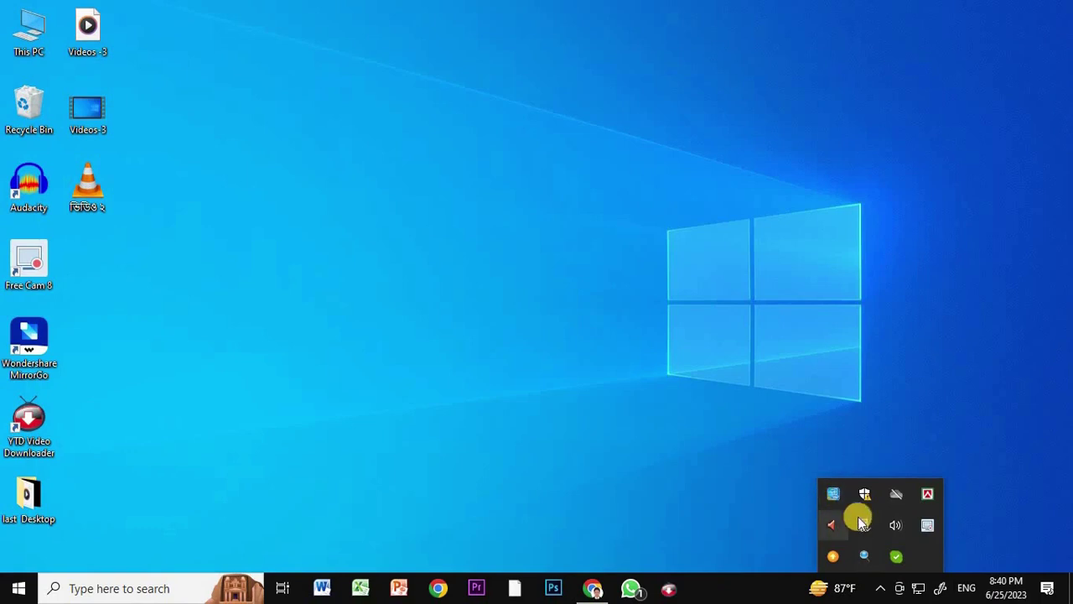
{"action": "left_click", "coordinate": [928, 493]}
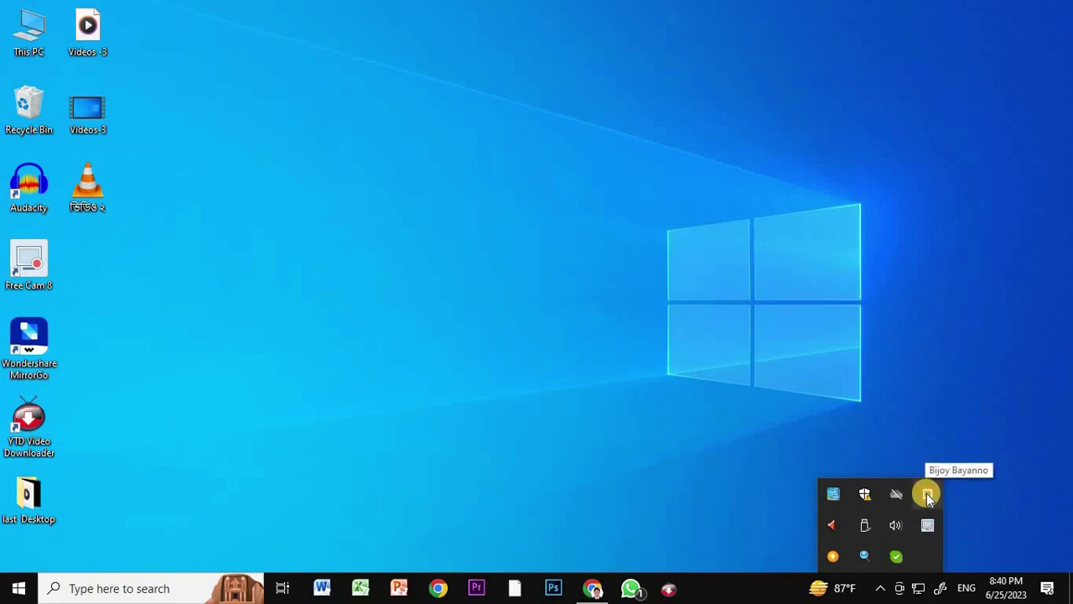
{"action": "left_click", "coordinate": [929, 495]}
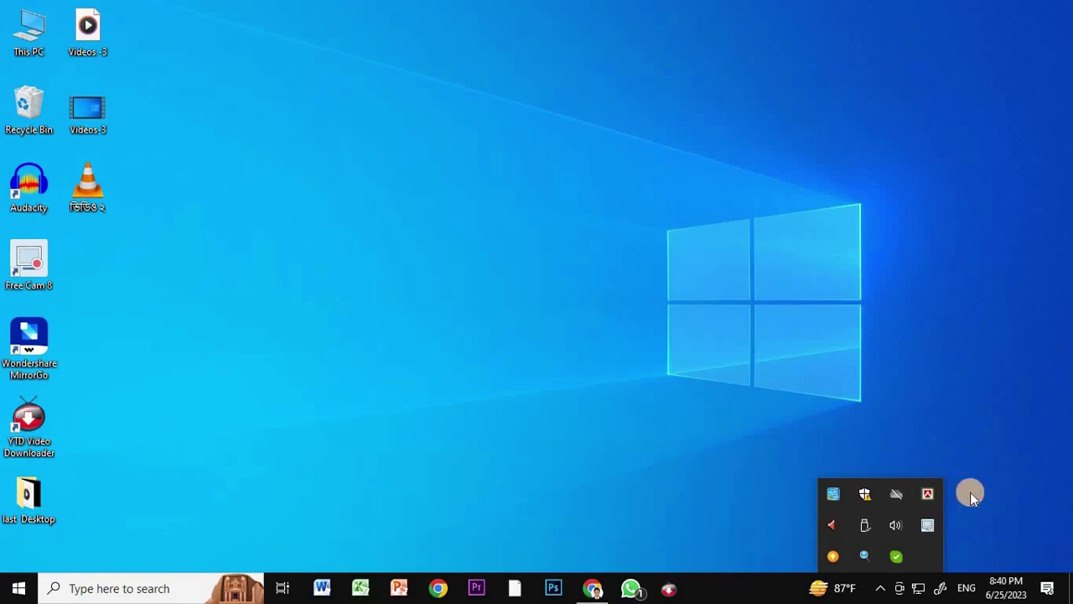
{"action": "left_click", "coordinate": [924, 498]}
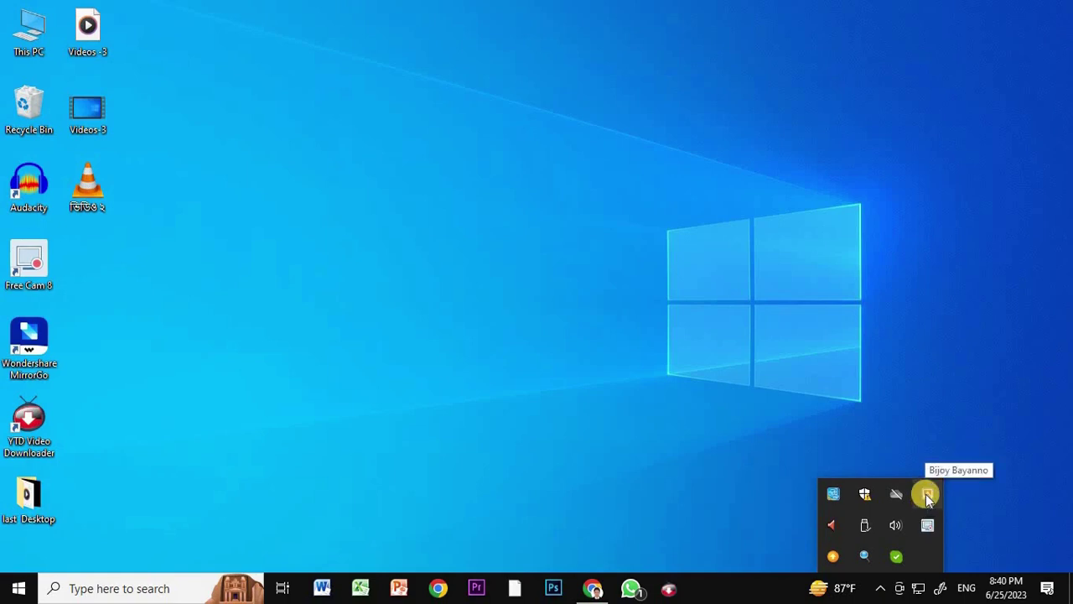
{"action": "right_click", "coordinate": [357, 272]}
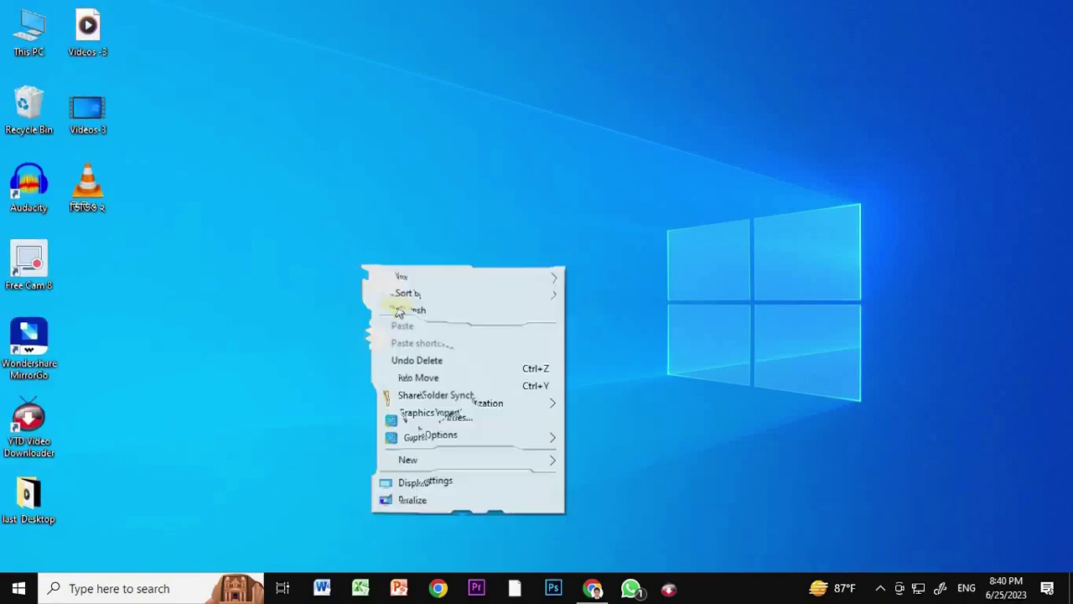
{"action": "left_click", "coordinate": [385, 317]}
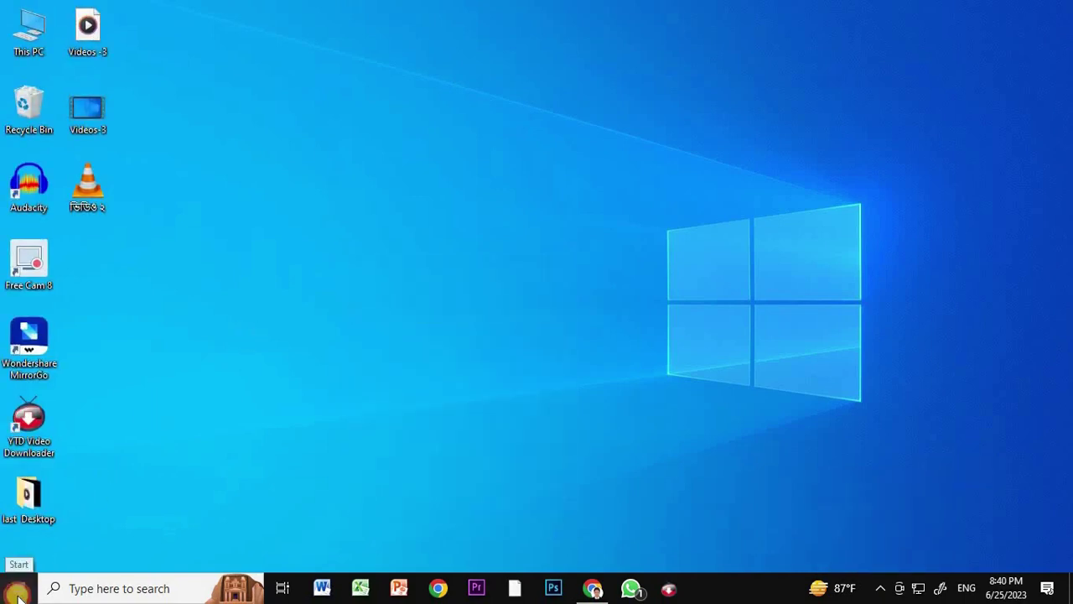
Launch Bijoy Bayanno from the Start menu's app list
{"action": "left_click", "coordinate": [19, 590]}
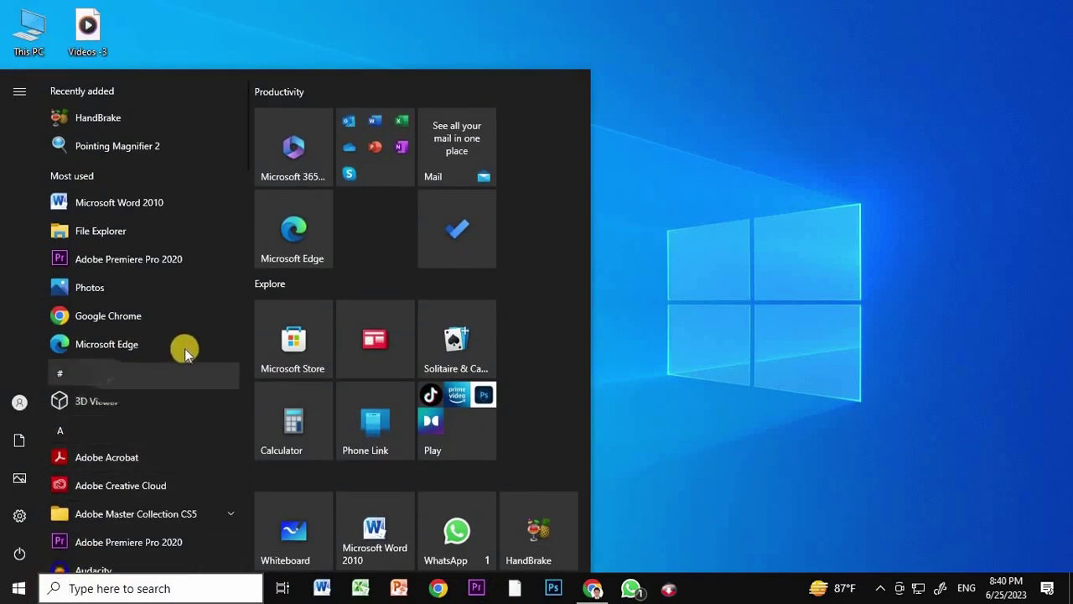
{"action": "scroll", "coordinate": [206, 336], "scroll_direction": "down", "scroll_amount": 5}
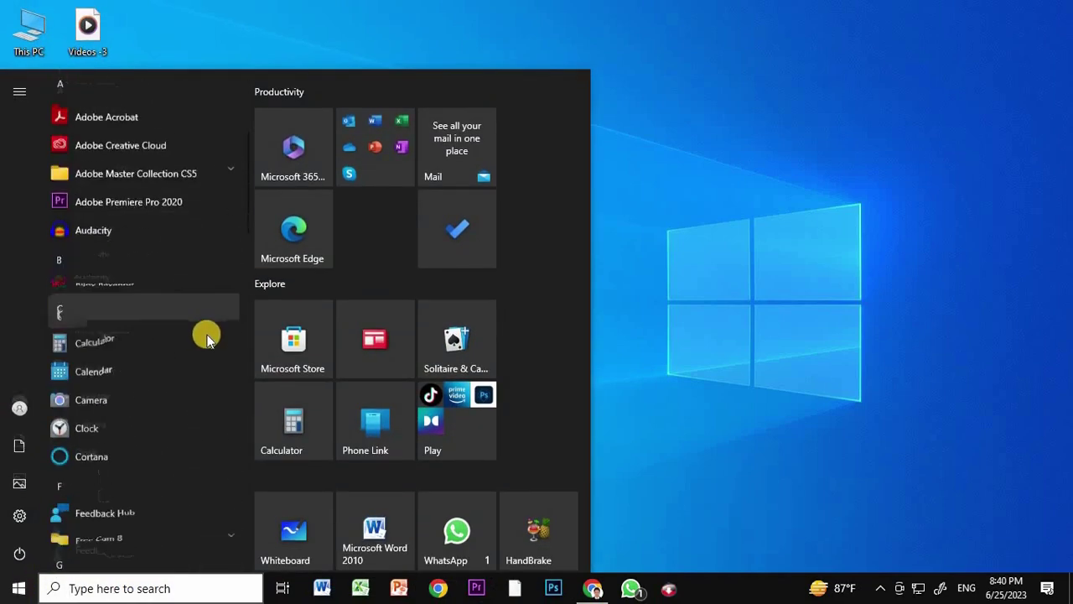
{"action": "scroll", "coordinate": [114, 320], "scroll_direction": "up", "scroll_amount": 2}
{"action": "left_click", "coordinate": [103, 326]}
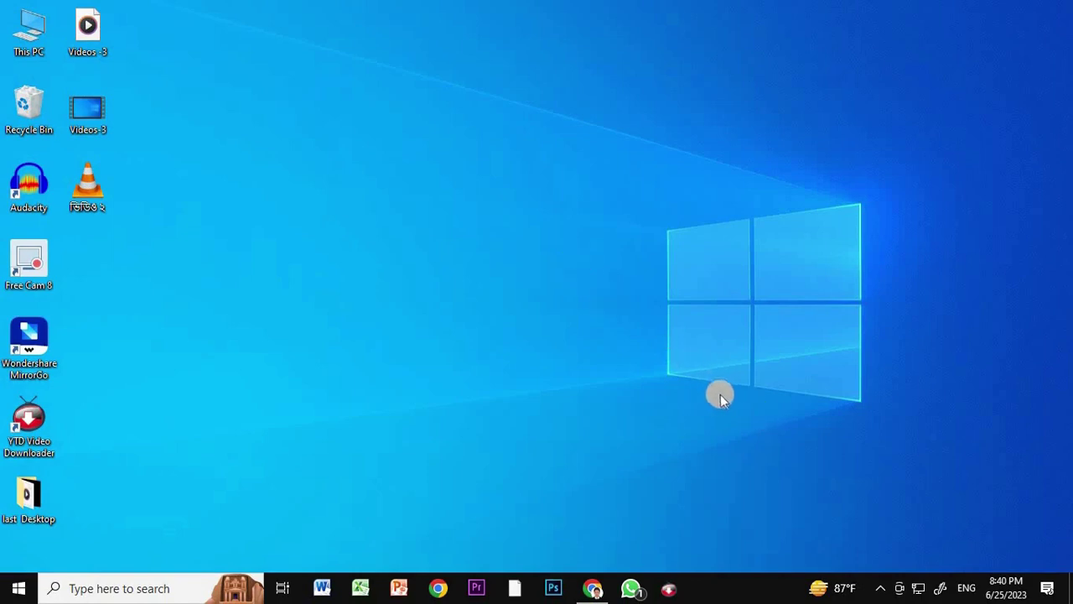
Lower the Realtek speaker volume to 21 through the hidden tray icons
{"action": "left_click", "coordinate": [880, 589]}
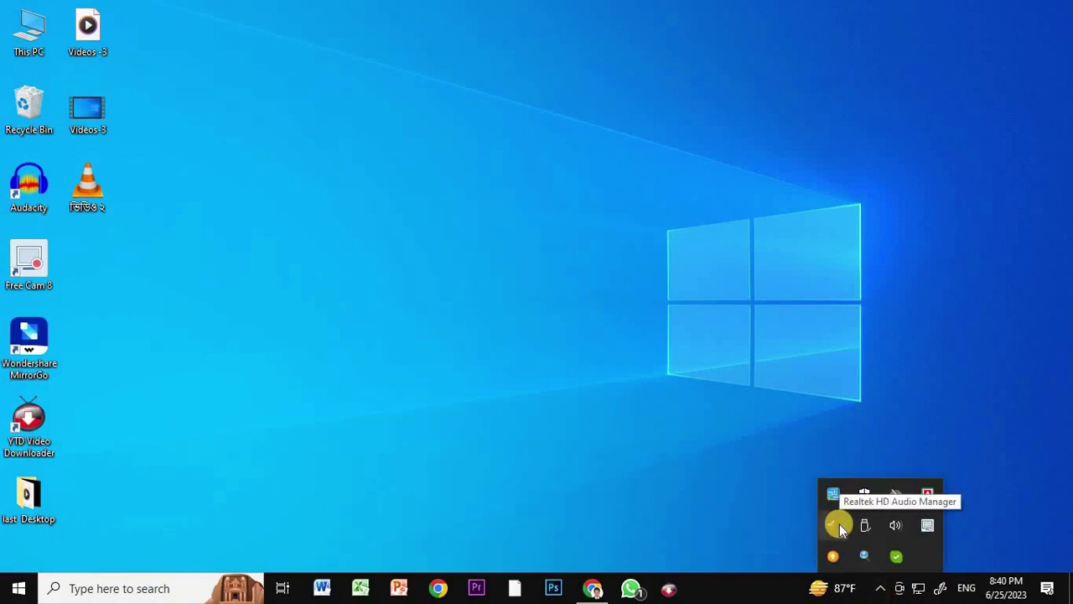
{"action": "left_click", "coordinate": [894, 525]}
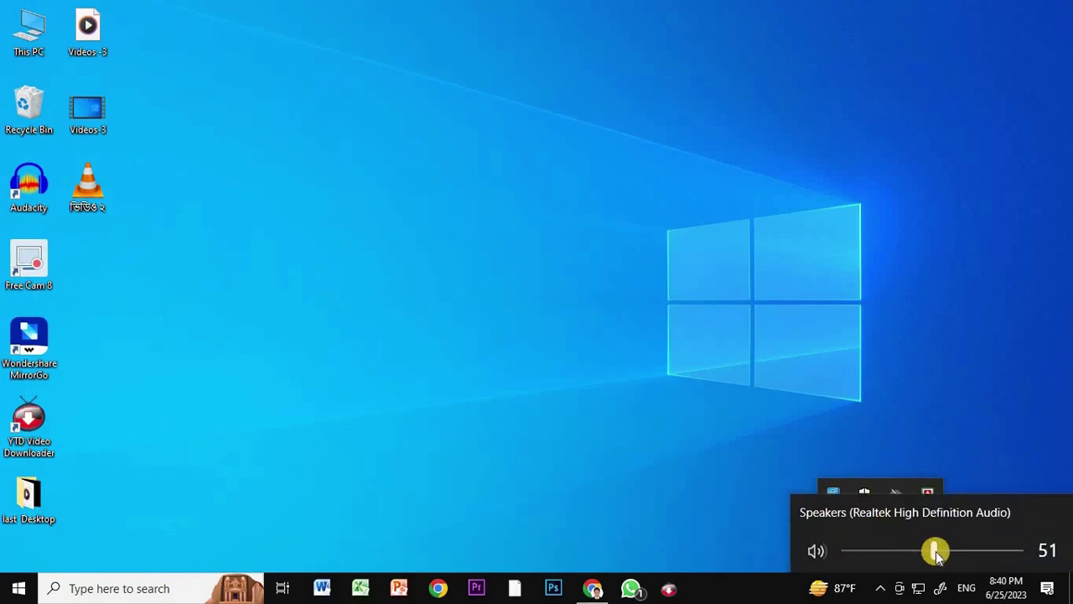
{"action": "left_click_drag", "start_coordinate": [936, 556], "coordinate": [880, 551]}
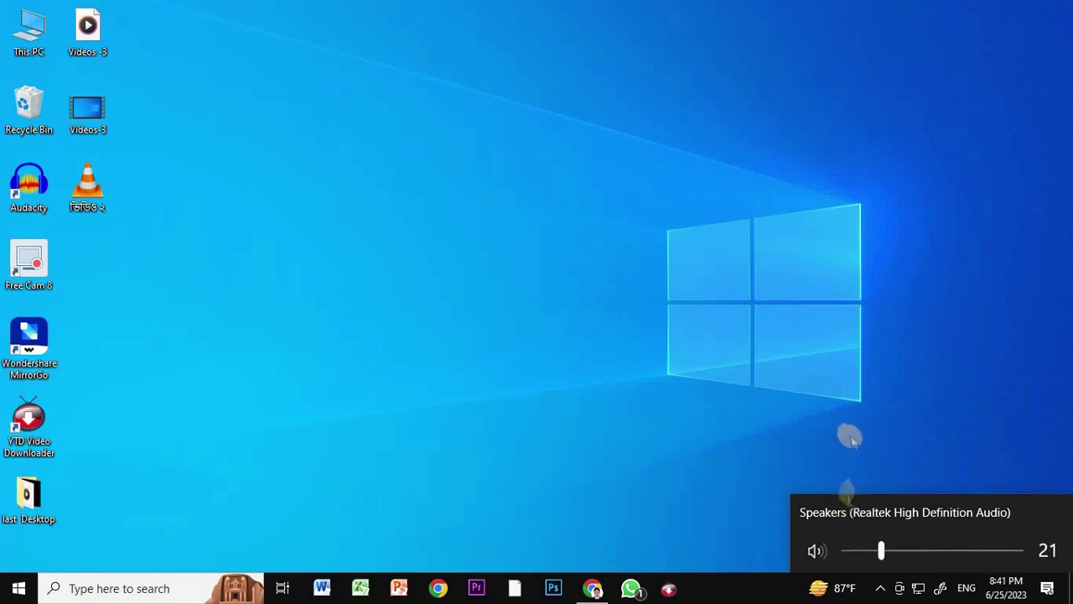
{"action": "left_click", "coordinate": [851, 432]}
Open Realtek HD Audio Manager from the hidden tray icons, examine the balance and speaker connections, and close it
{"action": "left_click", "coordinate": [880, 589]}
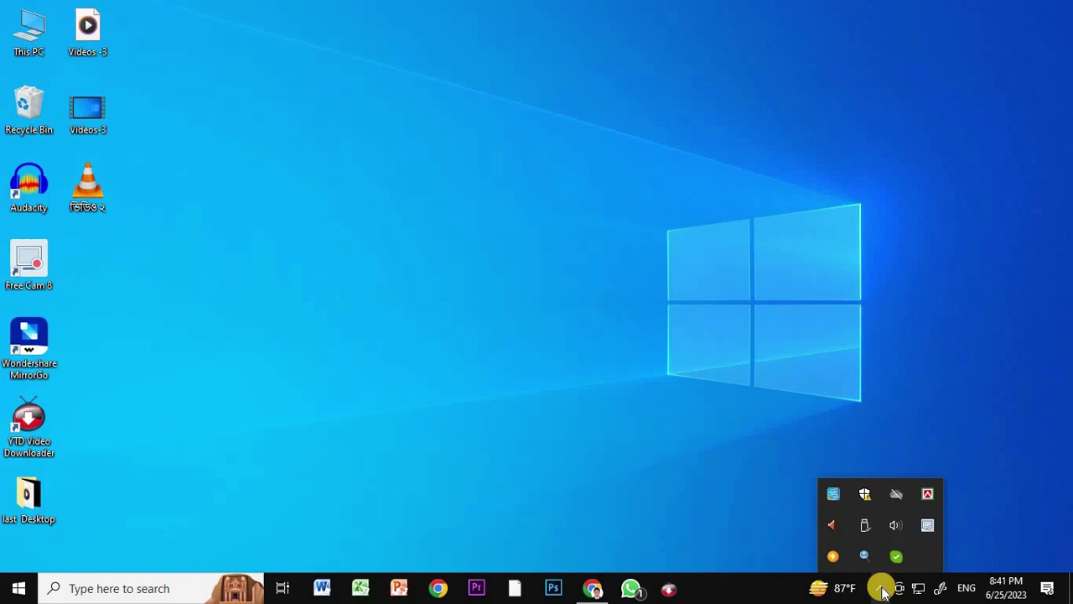
{"action": "double_click", "coordinate": [830, 524]}
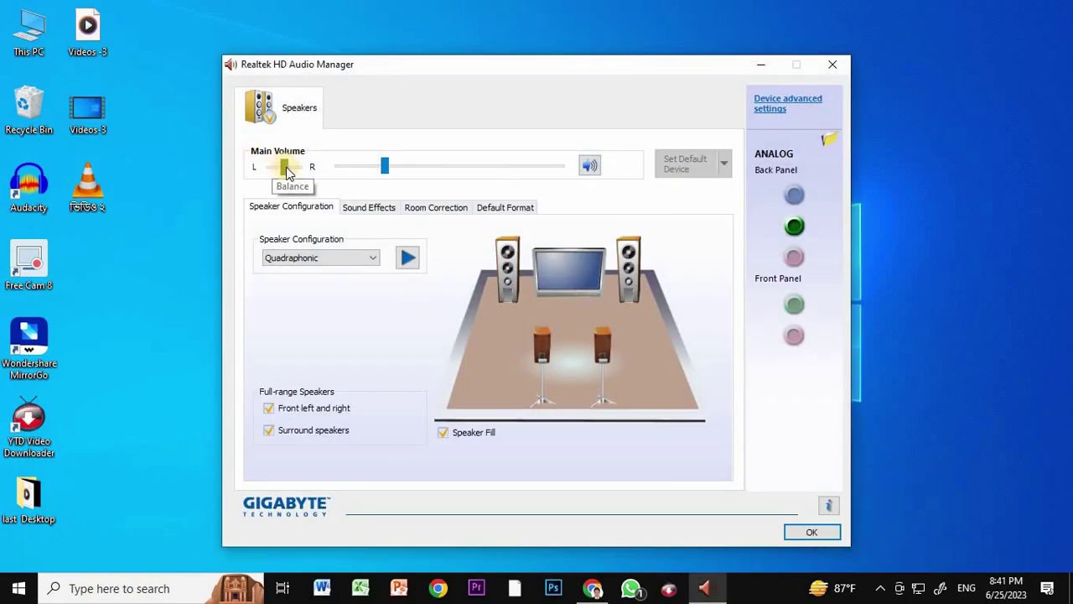
{"action": "mouse_move", "coordinate": [287, 171]}
{"action": "left_mouse_down"}
{"action": "mouse_move", "coordinate": [305, 171]}
{"action": "mouse_move", "coordinate": [287, 171]}
{"action": "left_mouse_up"}
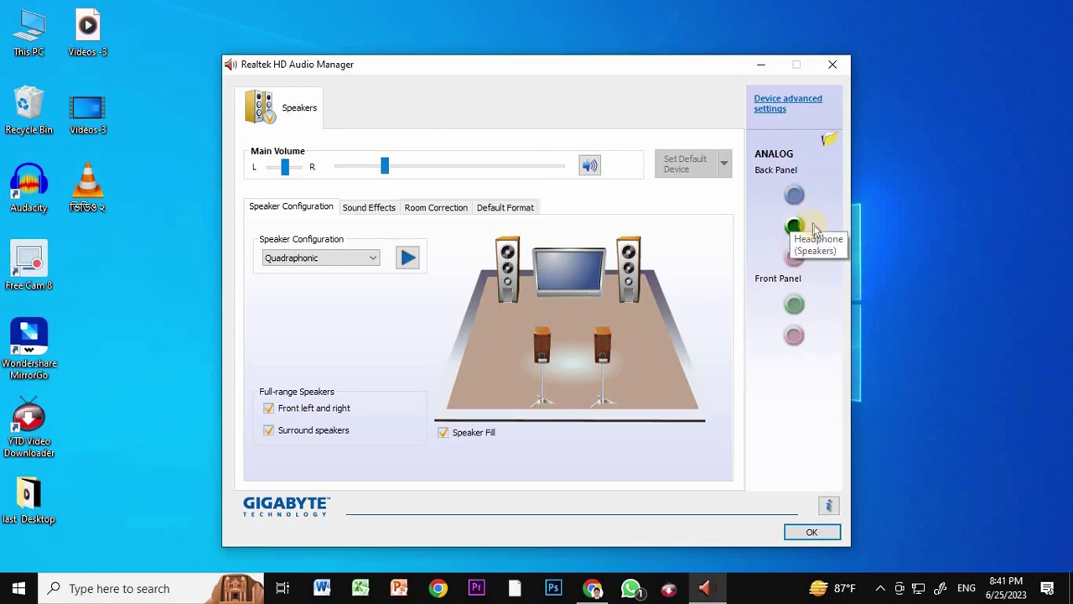
{"action": "left_click", "coordinate": [813, 532]}
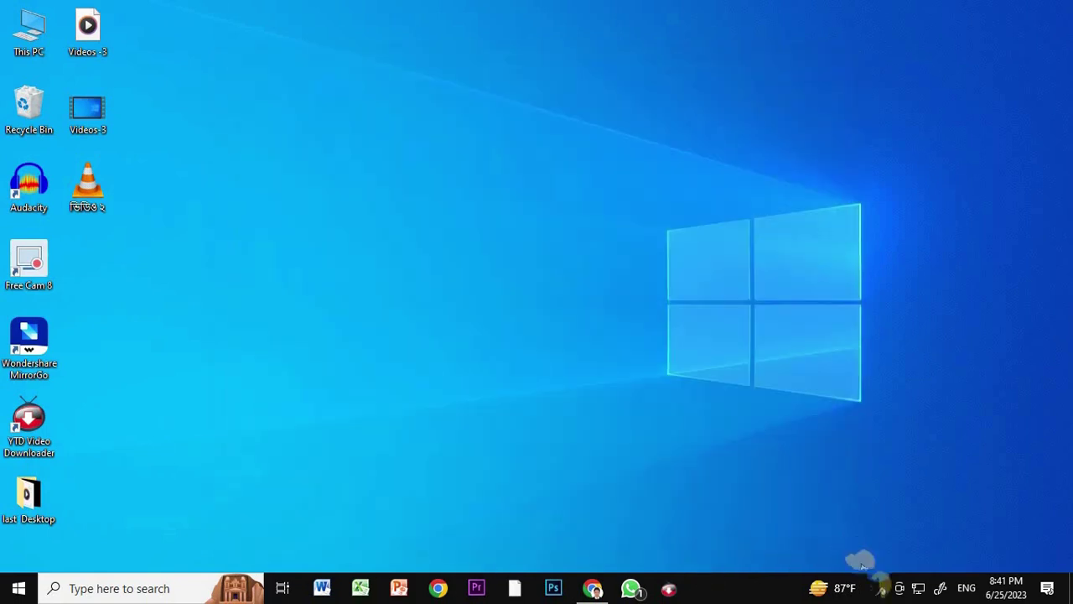
View the Broadband Connection's options in the dial-up network settings and close Settings
{"action": "left_click", "coordinate": [920, 590]}
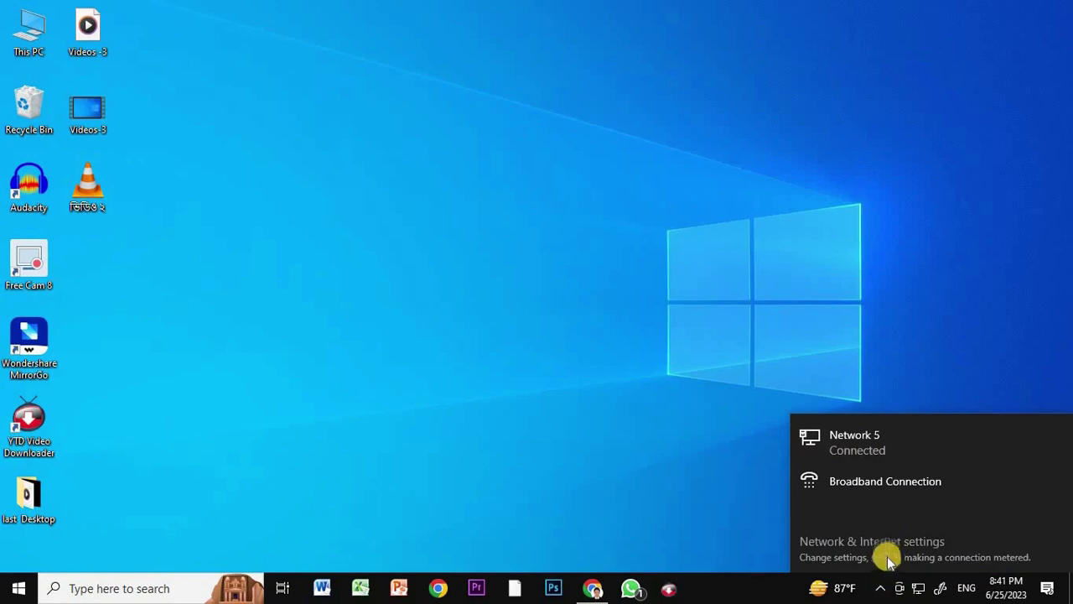
{"action": "left_click", "coordinate": [866, 492]}
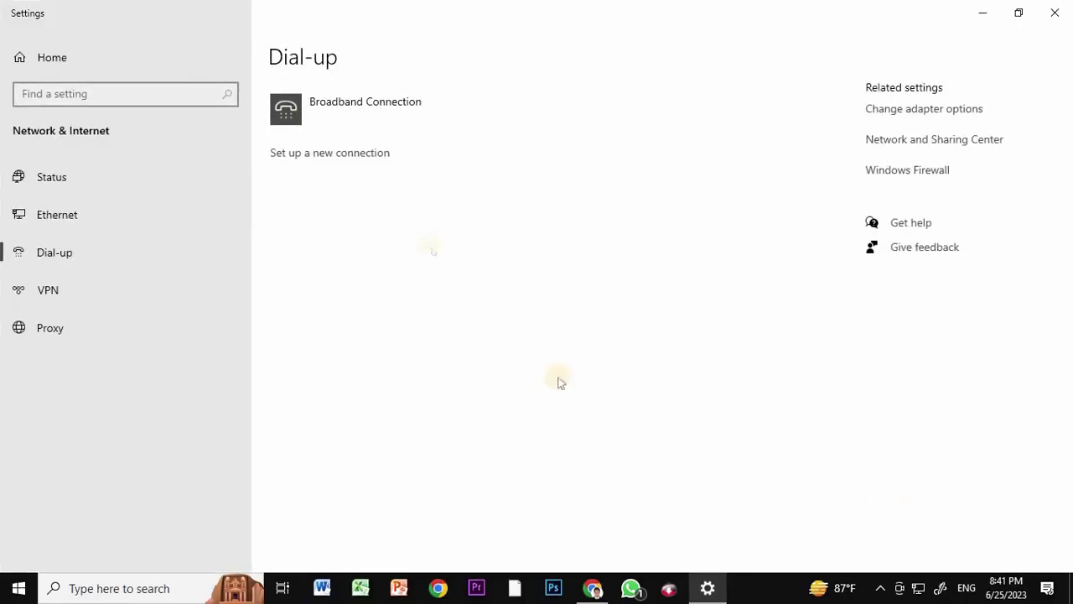
{"action": "left_click", "coordinate": [384, 97]}
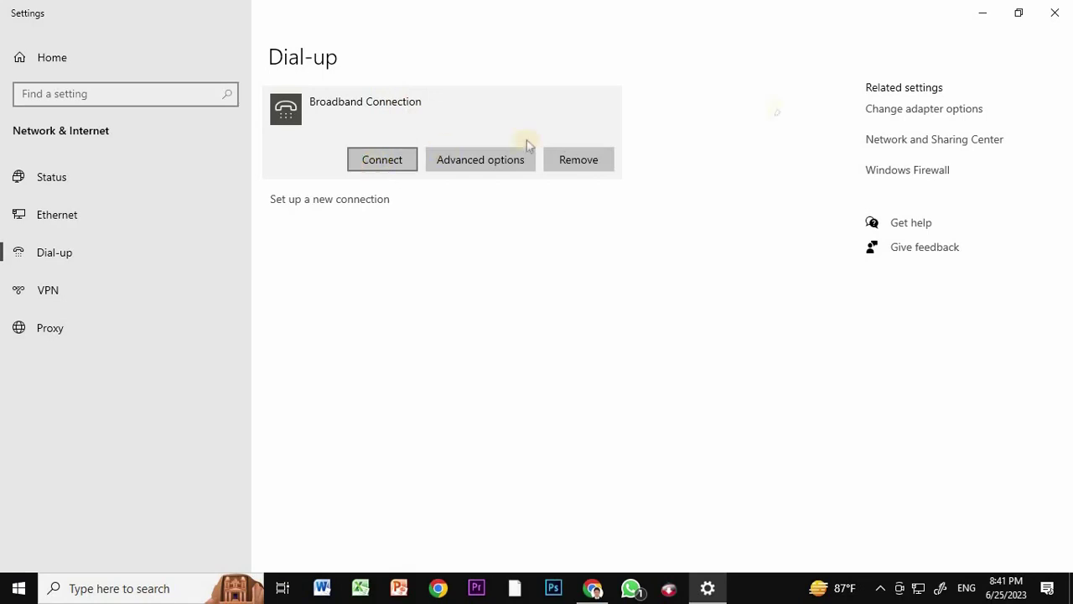
{"action": "left_click", "coordinate": [1054, 13]}
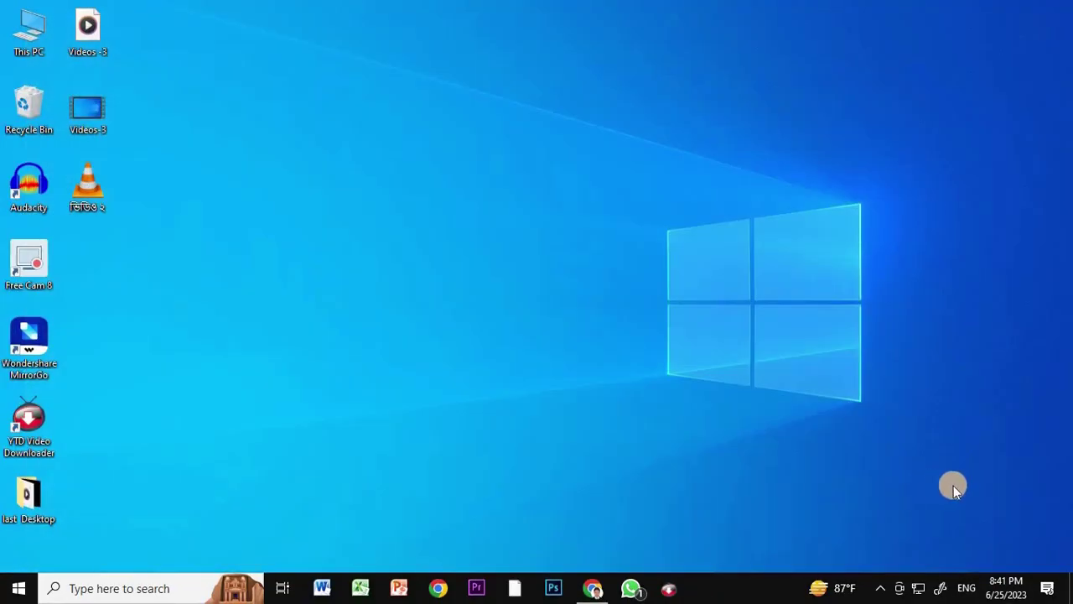
Look over the available keyboard languages and the taskbar clock's calendar
{"action": "left_click", "coordinate": [968, 587]}
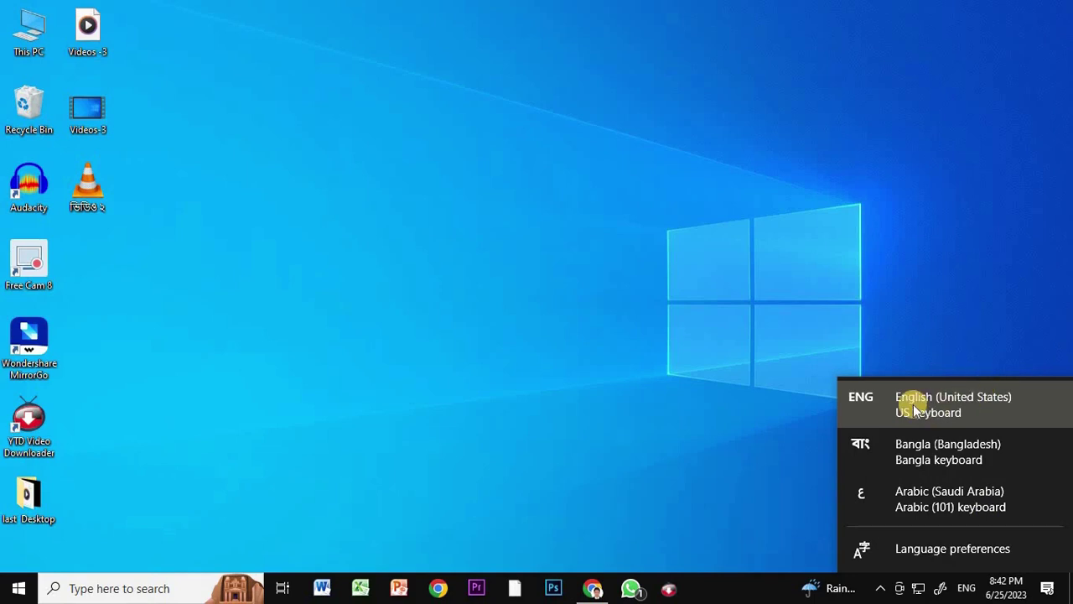
{"action": "left_click", "coordinate": [664, 507]}
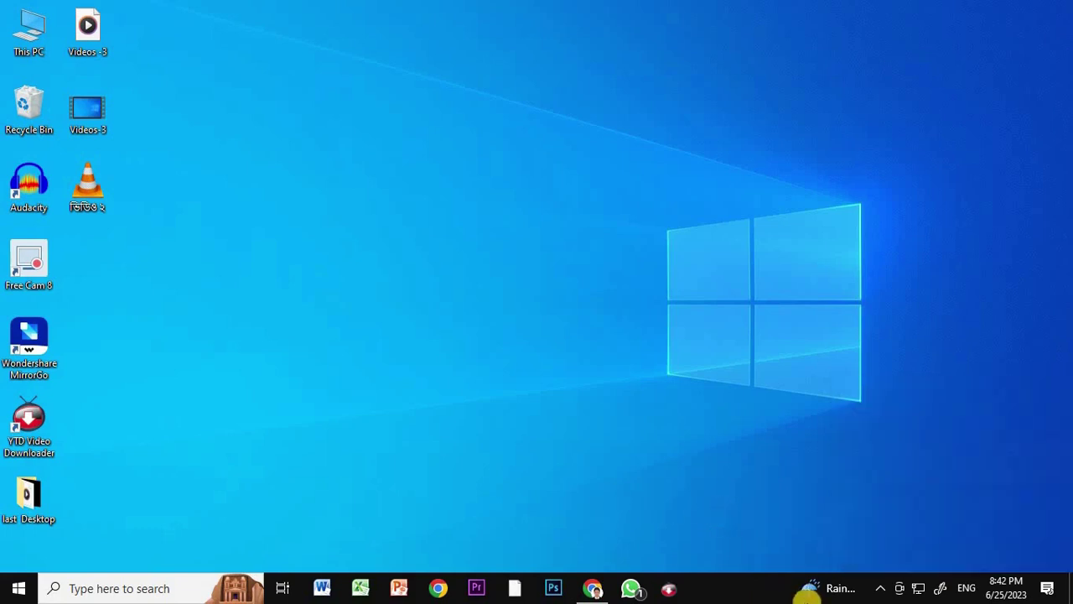
{"action": "left_click", "coordinate": [1010, 588]}
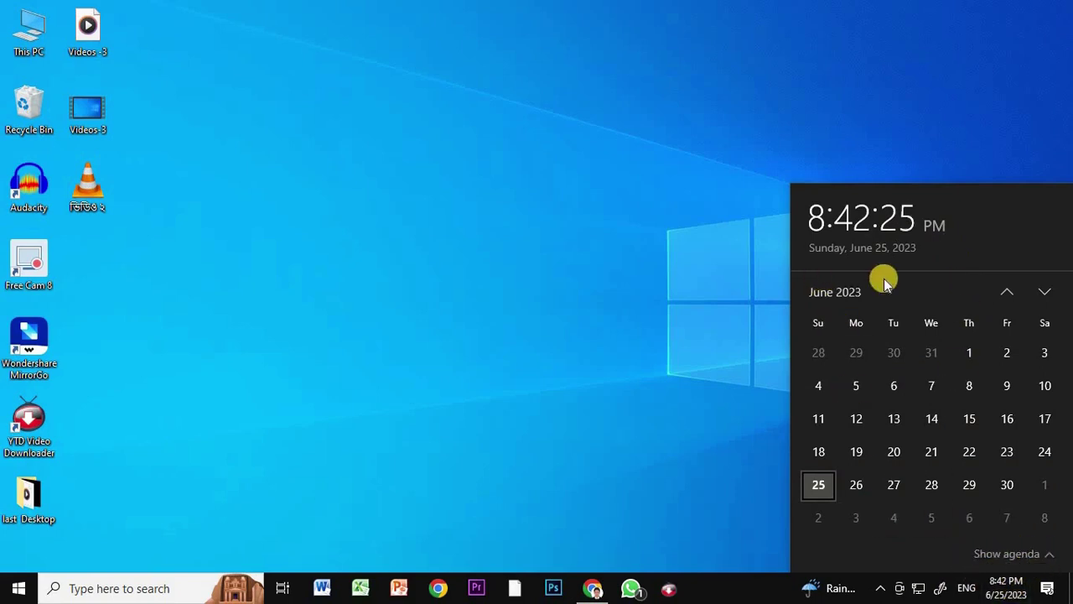
Open the date and time settings from the taskbar clock and turn off automatic time and automatic time zone
{"action": "right_click", "coordinate": [1002, 593]}
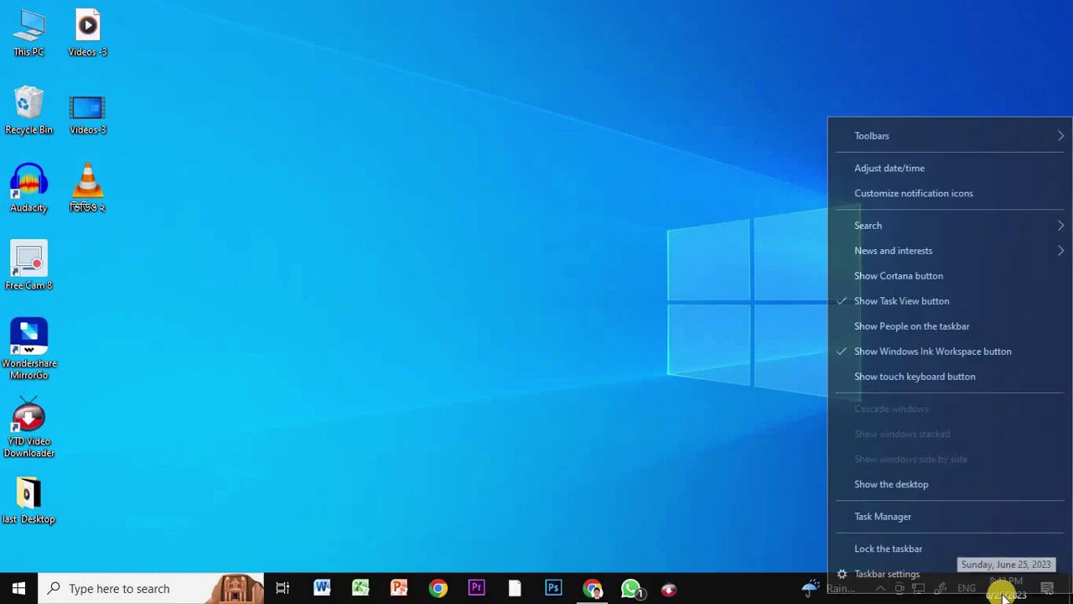
{"action": "left_click", "coordinate": [916, 172]}
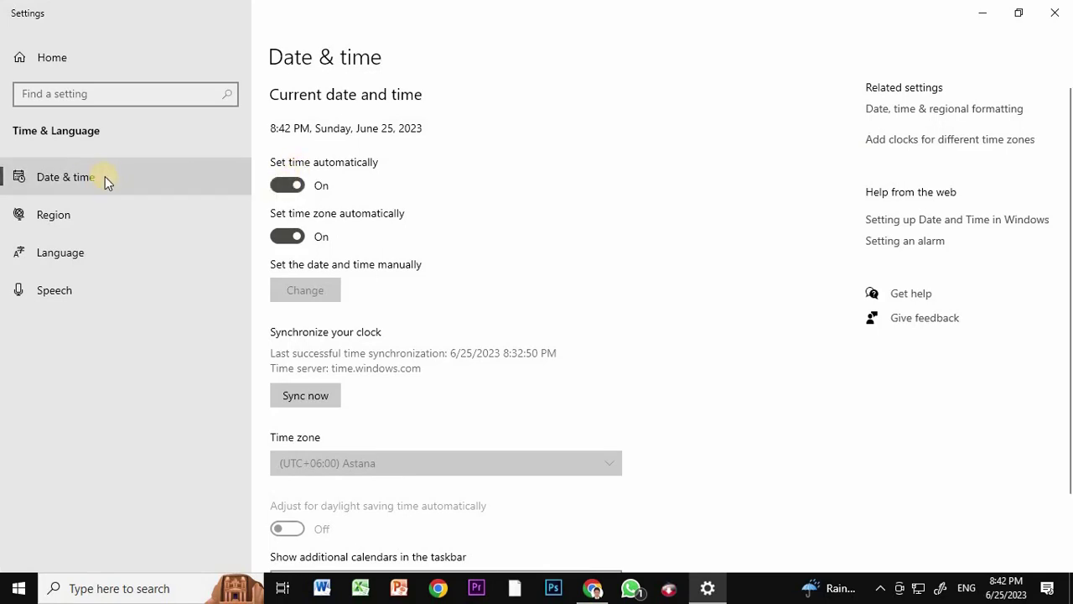
{"action": "left_click", "coordinate": [293, 186]}
{"action": "left_click", "coordinate": [287, 236]}
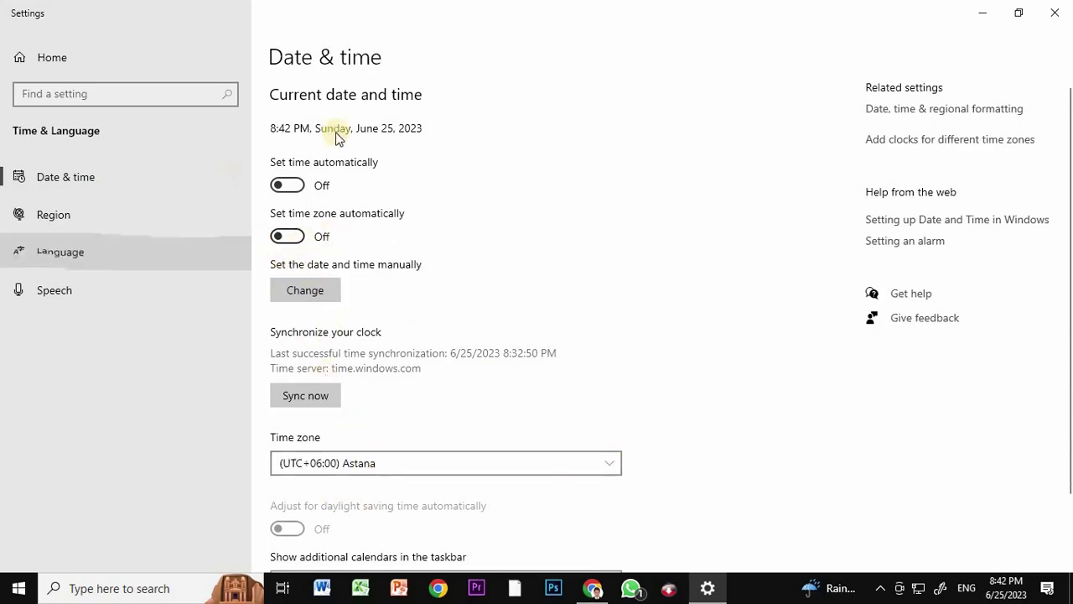
Manually apply June 25, 2023, 8:42 PM as the date and time and close Settings
{"action": "scroll", "coordinate": [340, 226], "scroll_direction": "down", "scroll_amount": 2}
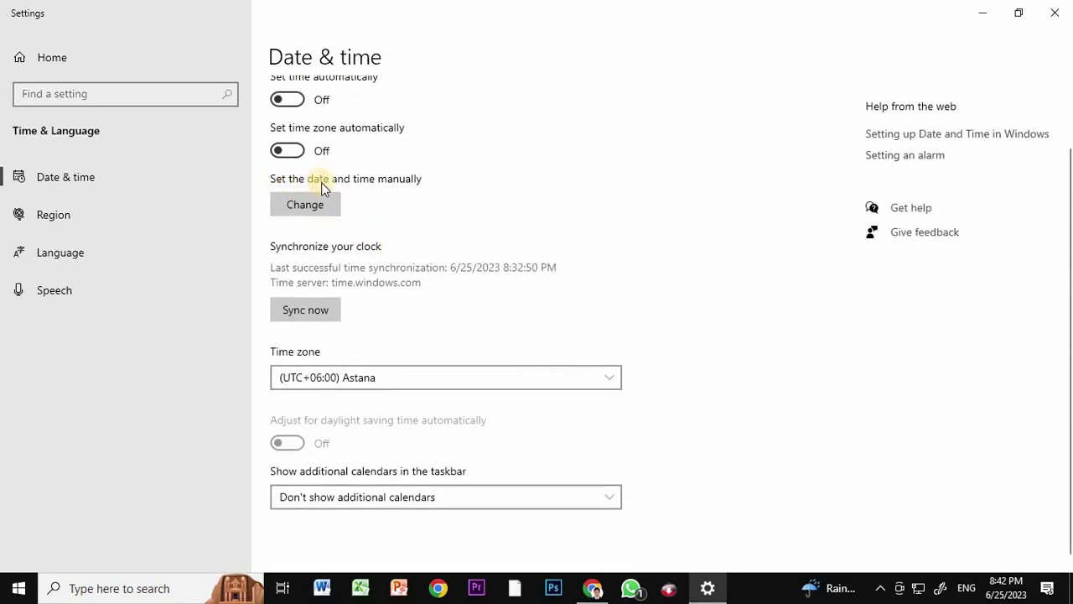
{"action": "left_click", "coordinate": [303, 204]}
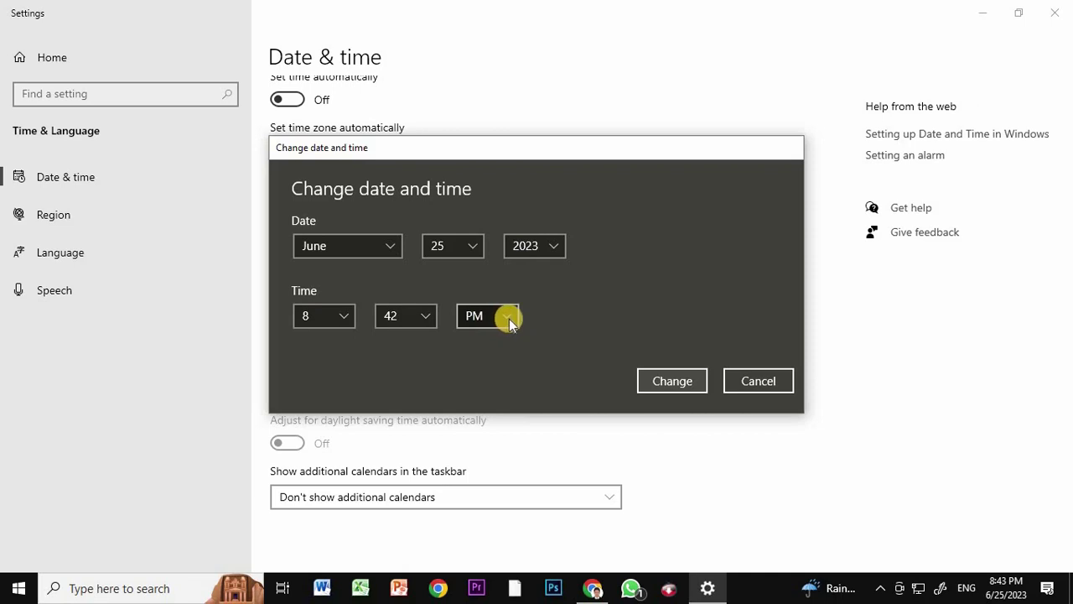
{"action": "left_click", "coordinate": [683, 385]}
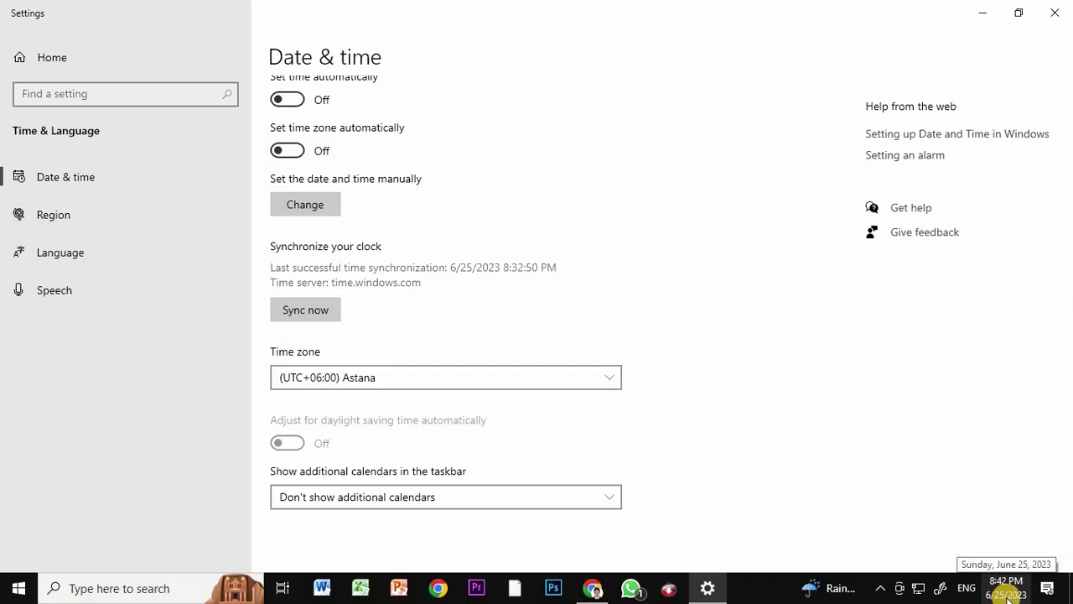
{"action": "left_click", "coordinate": [1054, 13]}
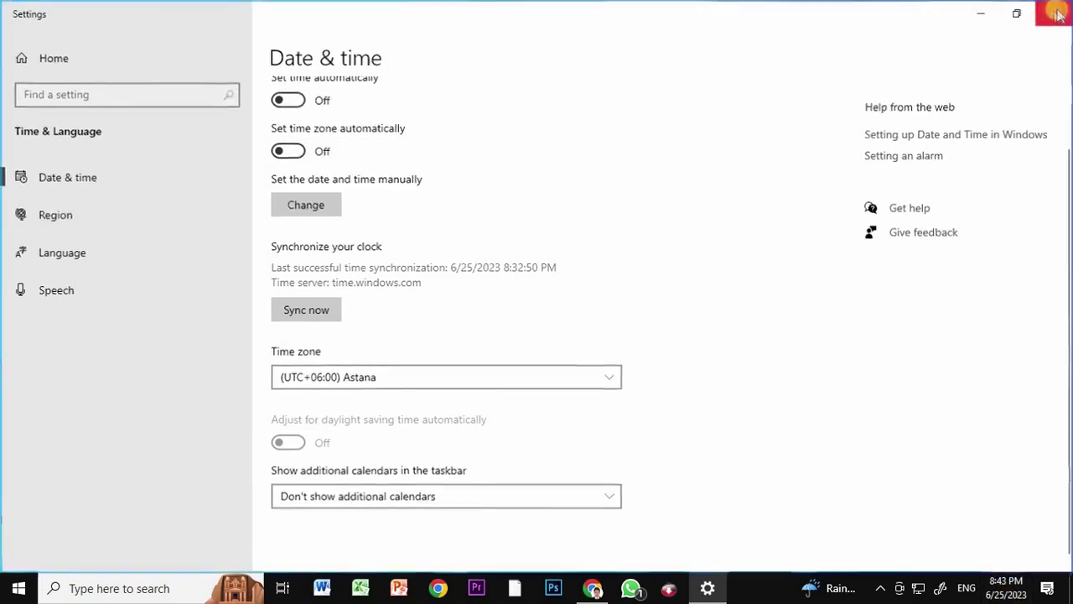
Refresh the desktop twice
{"action": "right_click", "coordinate": [382, 138]}
{"action": "left_click", "coordinate": [396, 186]}
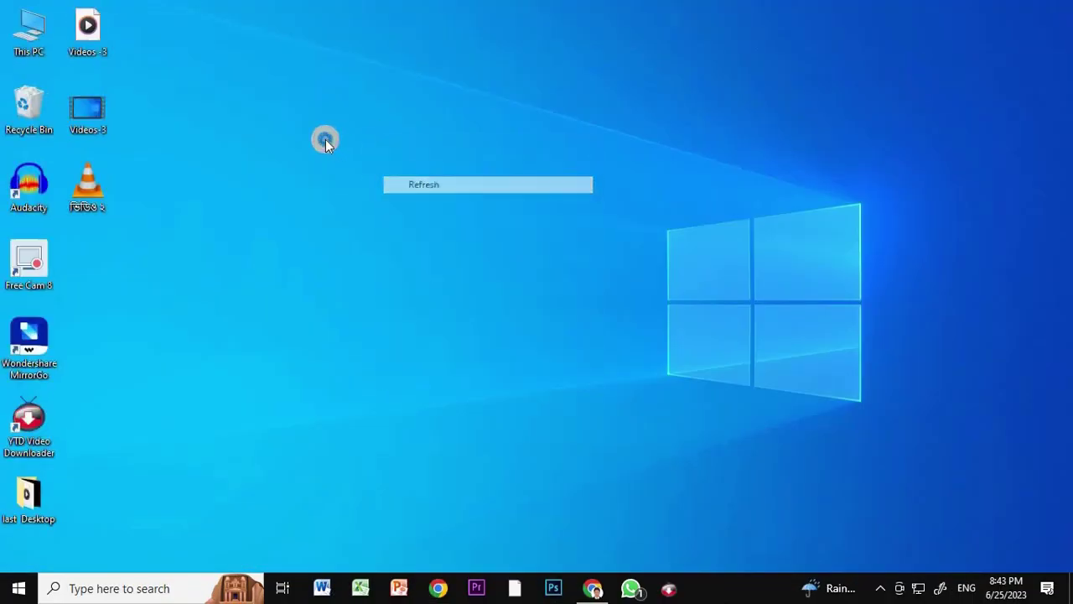
{"action": "right_click", "coordinate": [325, 139]}
{"action": "left_click", "coordinate": [375, 190]}
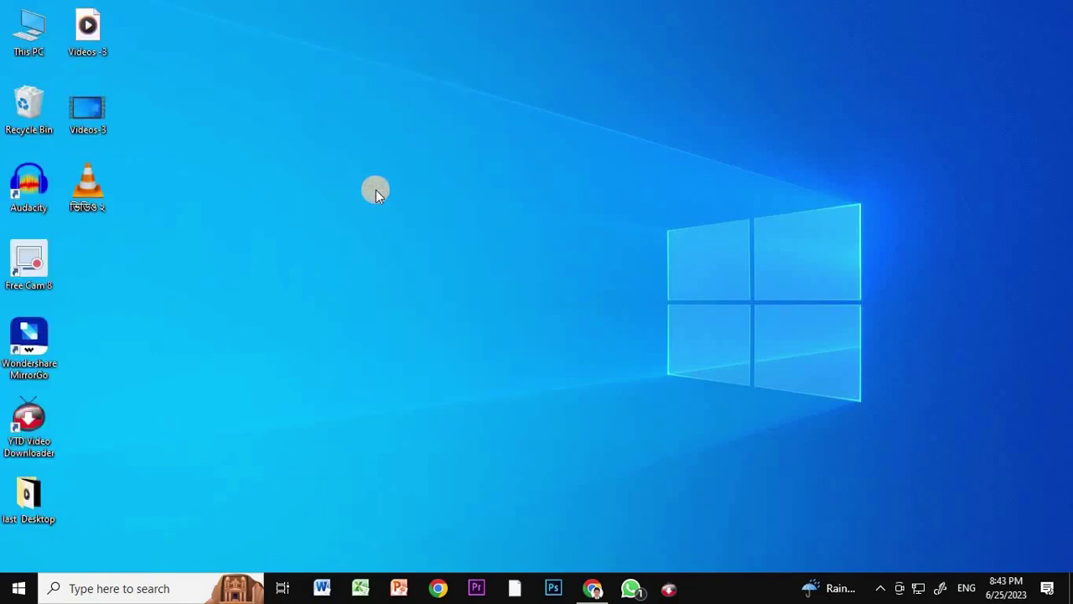